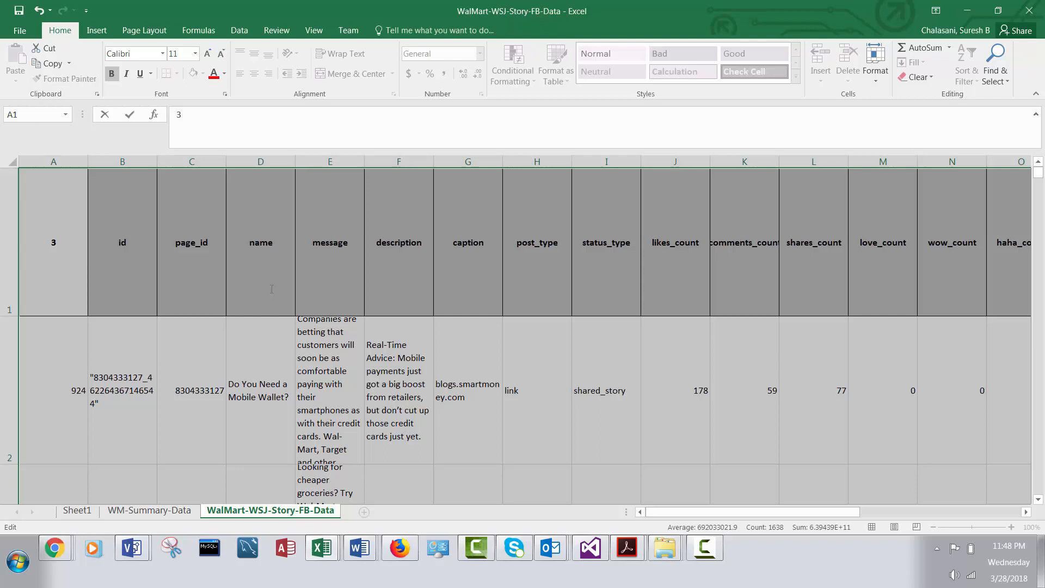
# Finish the open edit in cell A1 and select the full Facebook data range A1:U78
pyautogui.moveTo(268, 281); pyautogui.dragTo(268, 280)
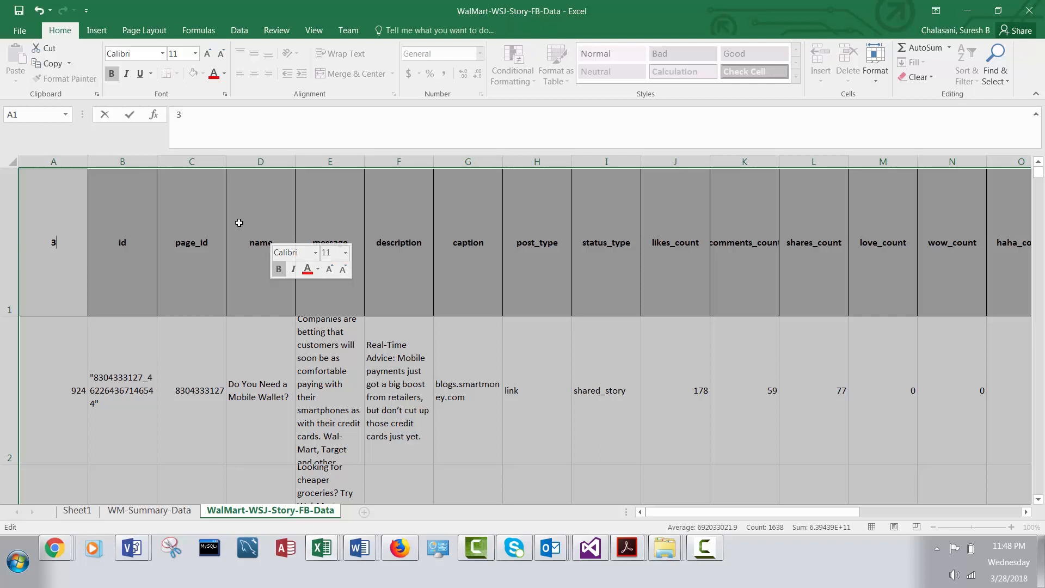
pyautogui.press('Tab')
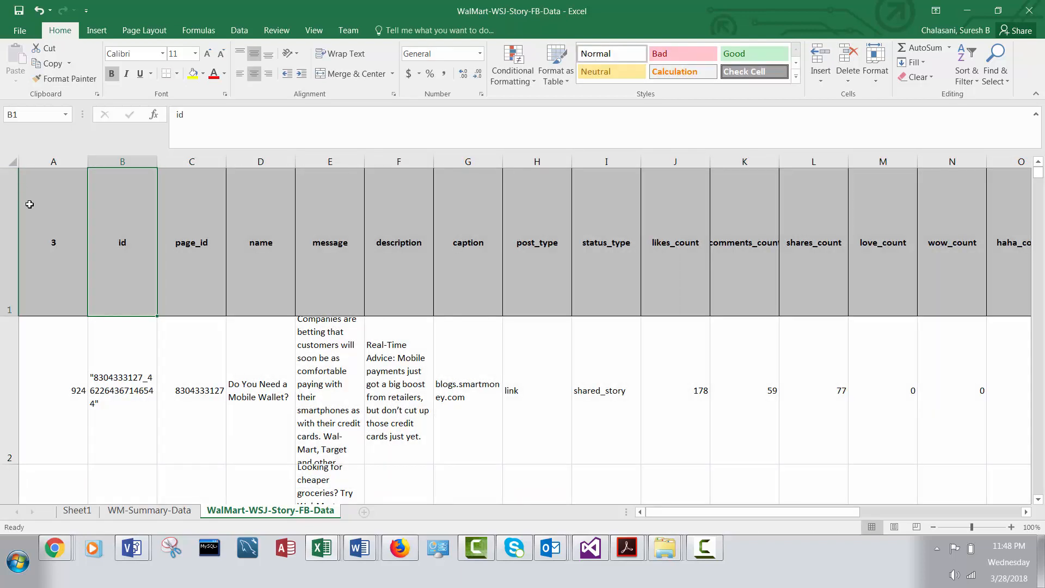
pyautogui.moveTo(38, 214); pyautogui.dragTo(812, 385)
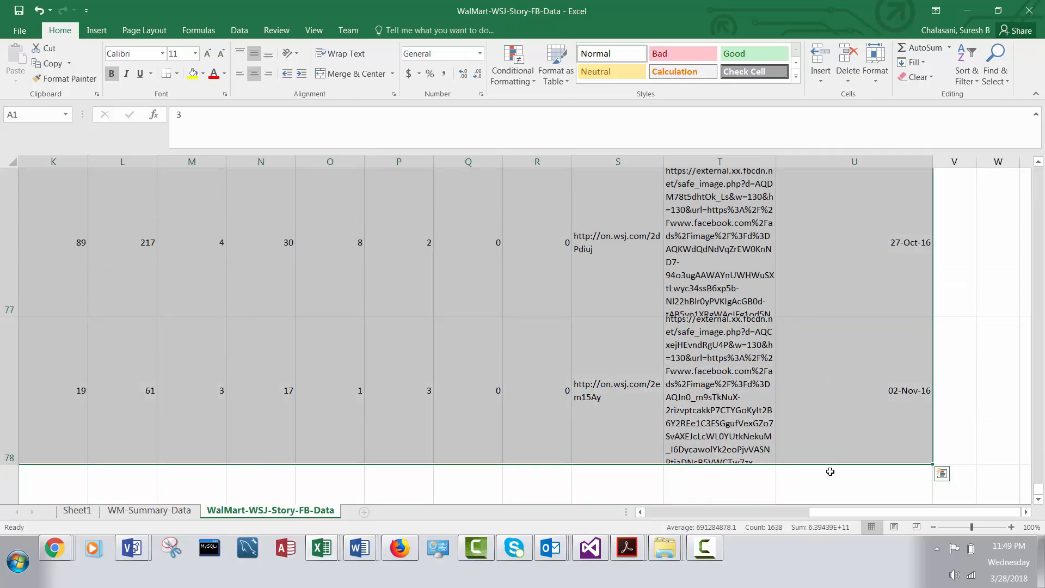
pyautogui.moveTo(834, 515); pyautogui.dragTo(544, 518)
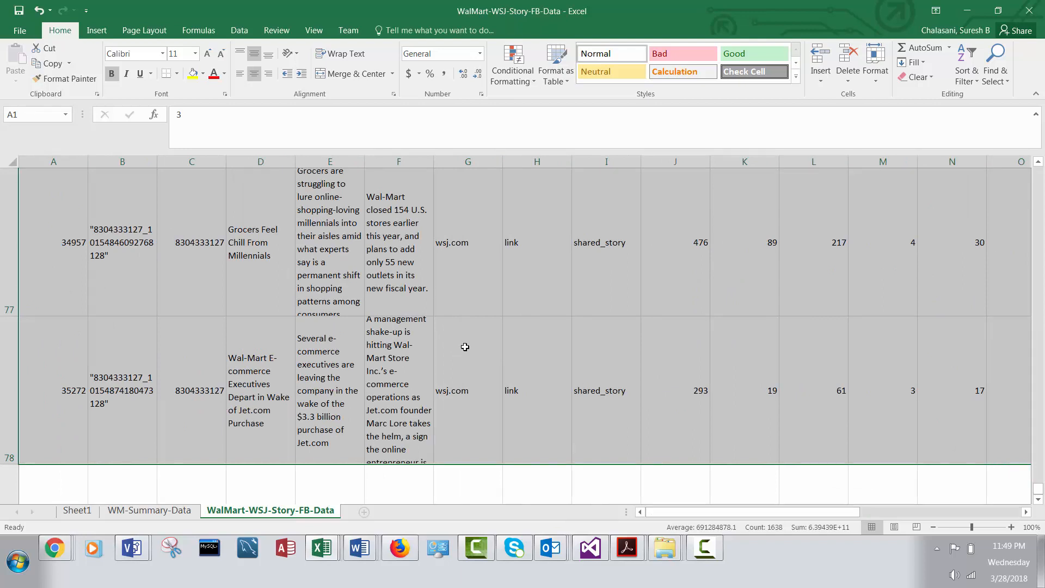
# Create a PivotTable from the selected range on a new worksheet
pyautogui.click(98, 31)
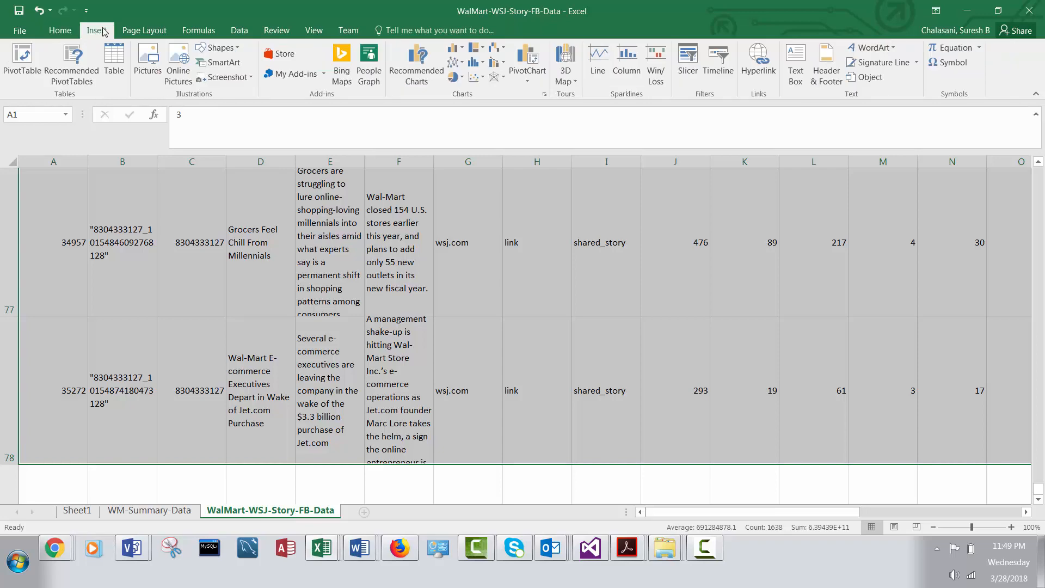
pyautogui.click(28, 56)
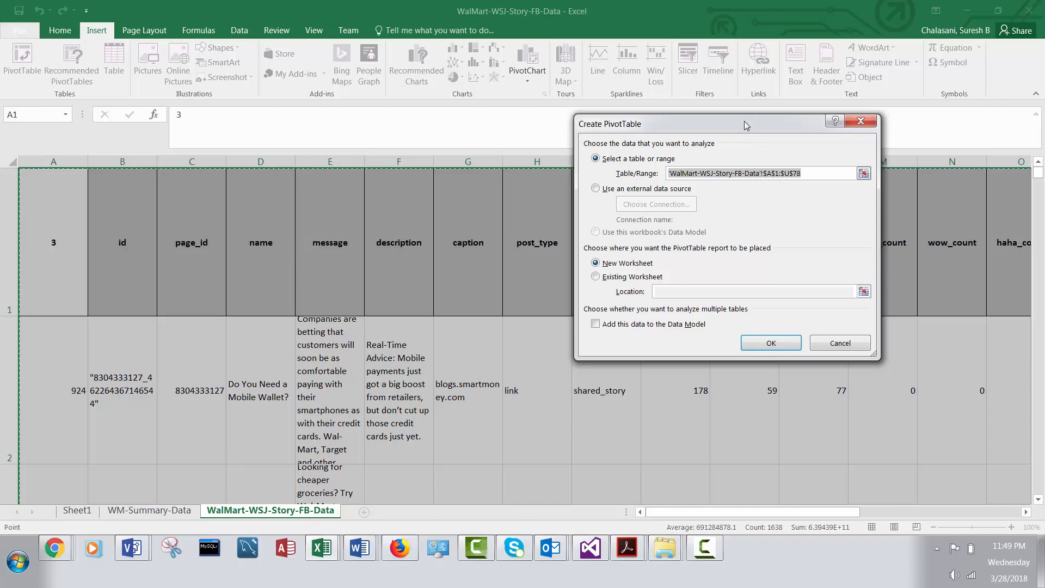
pyautogui.moveTo(744, 120); pyautogui.dragTo(508, 68)
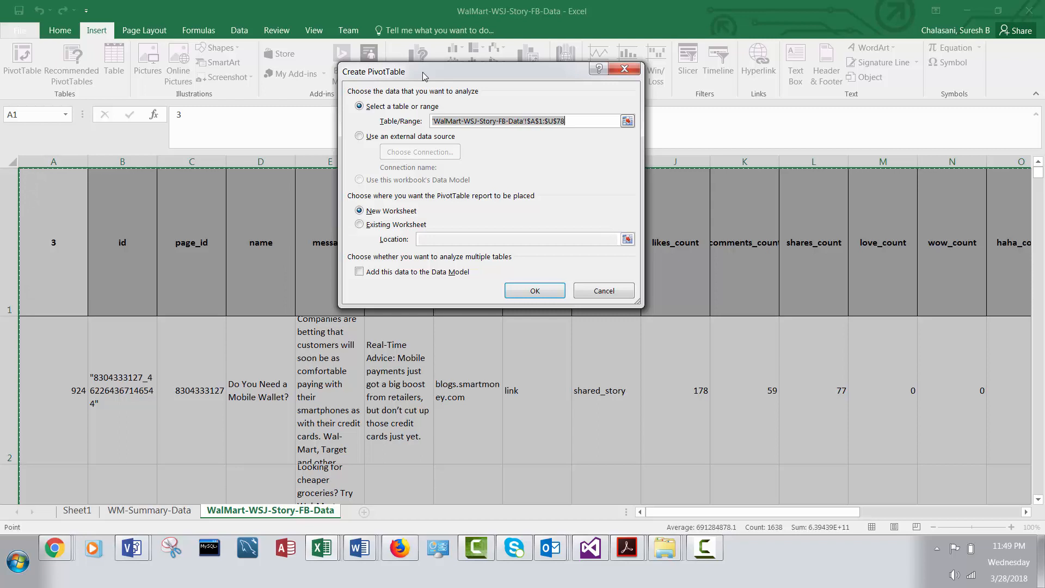
pyautogui.moveTo(422, 71); pyautogui.dragTo(418, 78)
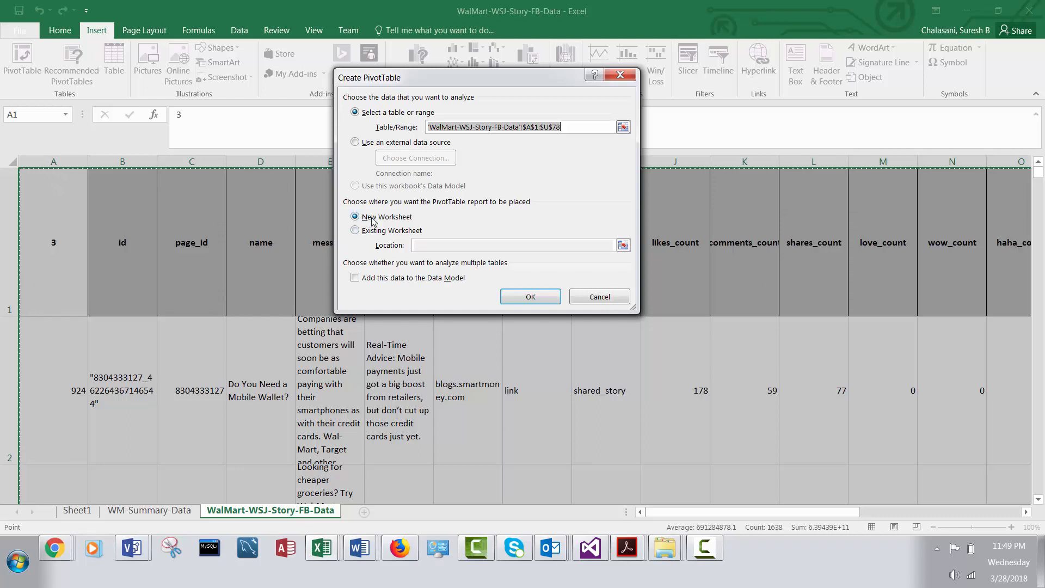
pyautogui.click(531, 300)
pyautogui.click(530, 298)
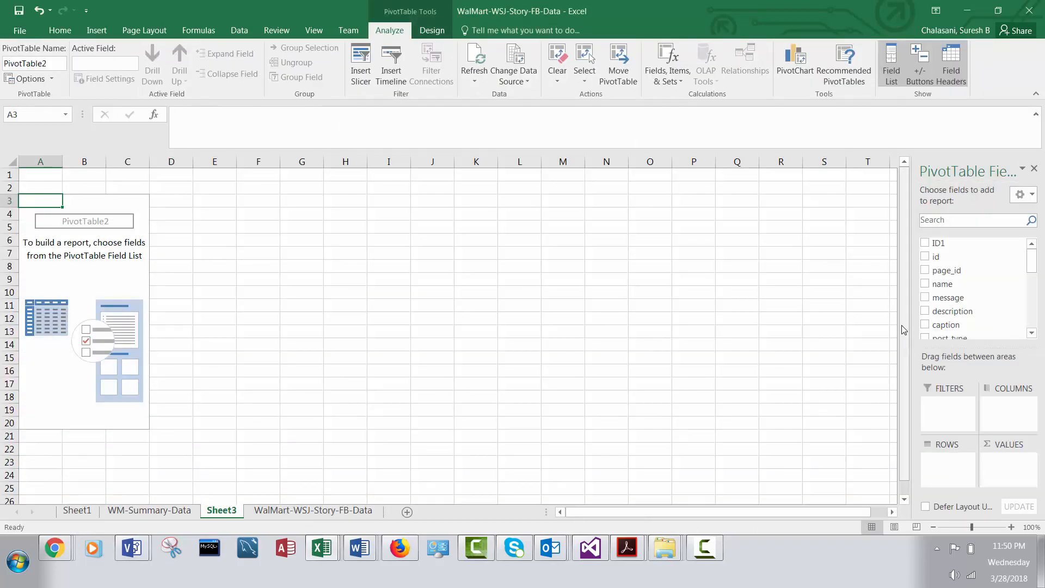
pyautogui.click(693, 549)
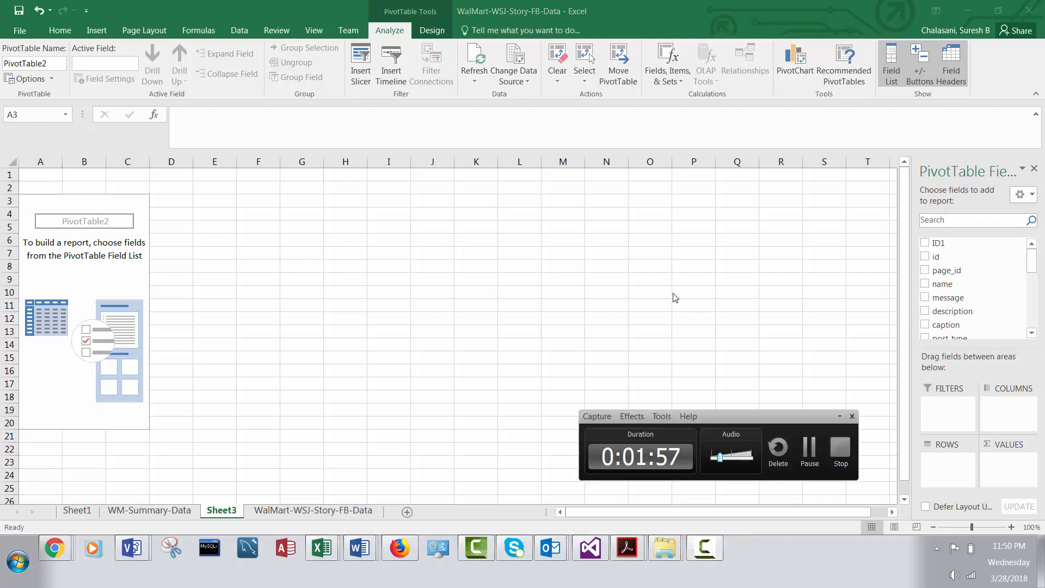
pyautogui.click(840, 416)
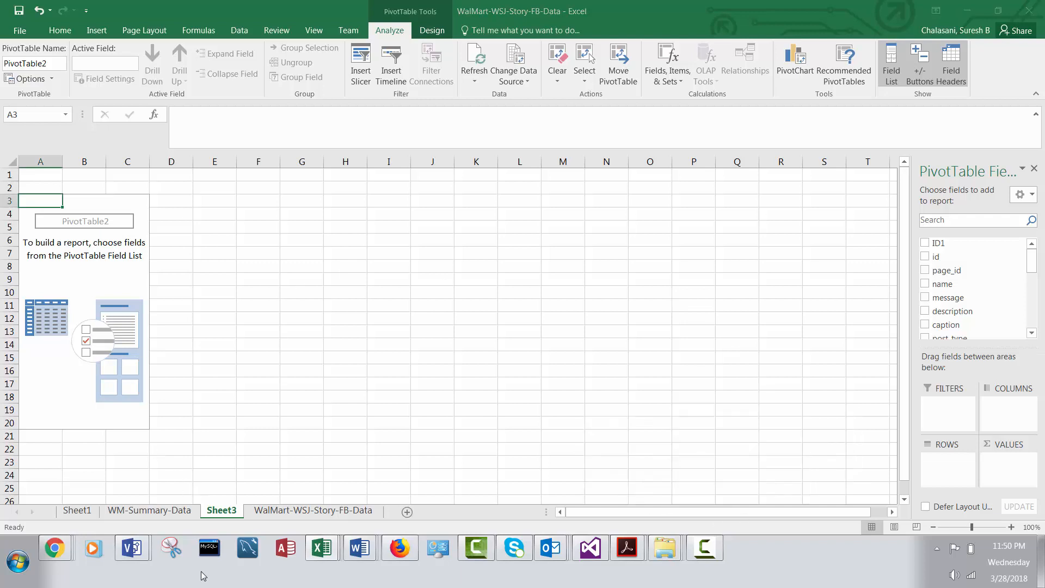
# Rename the new PivotTable worksheet as WMT-Solutions
pyautogui.rightClick(212, 513)
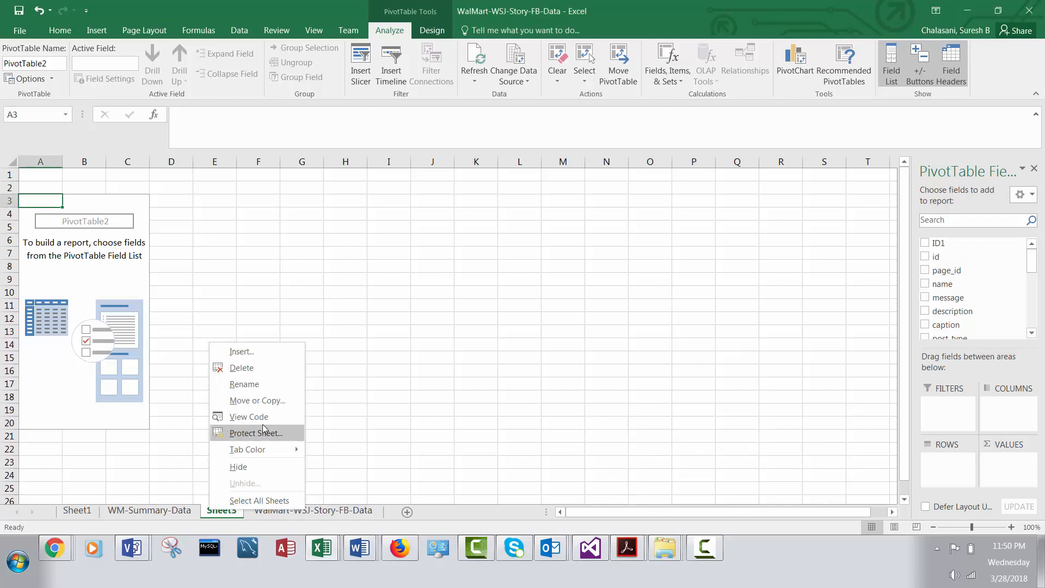
pyautogui.click(244, 384)
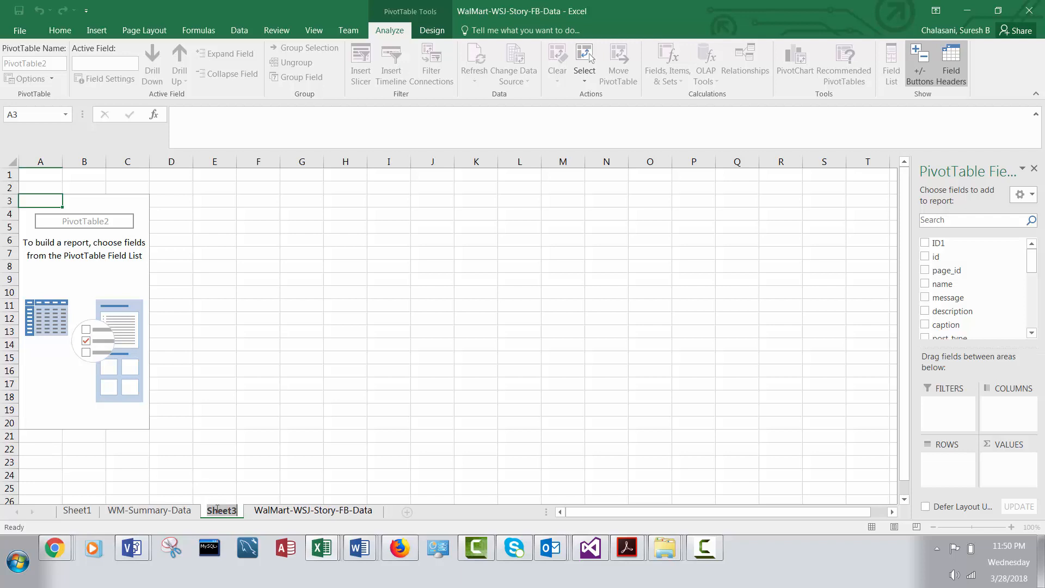
pyautogui.write('WMT')
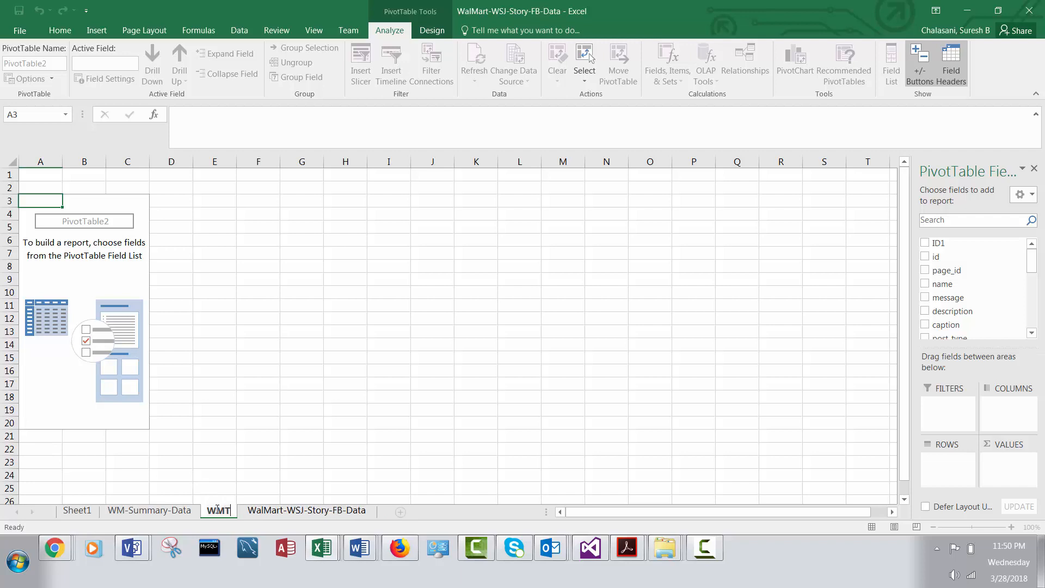
pyautogui.write('-')
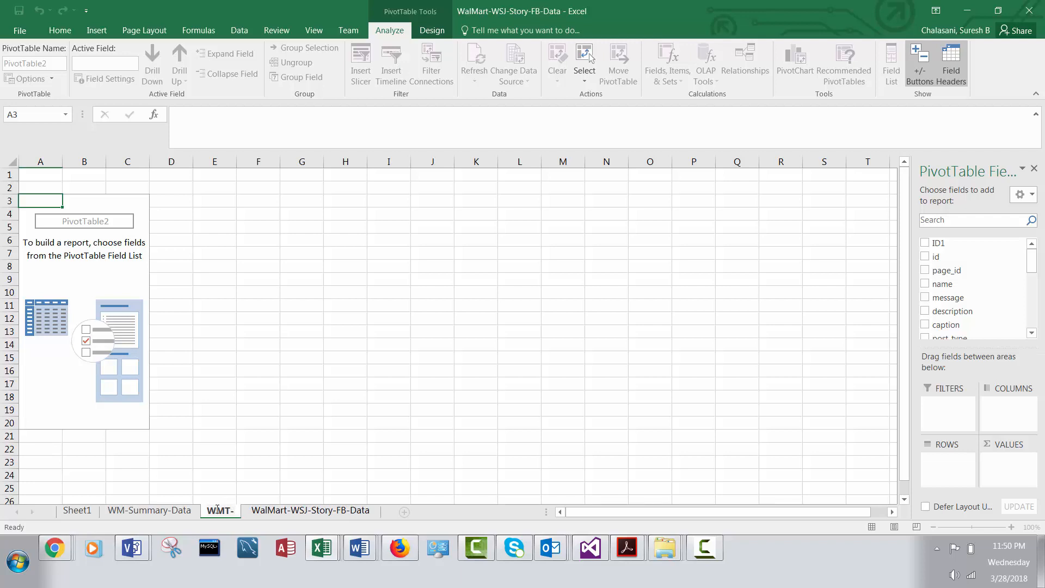
pyautogui.write('Soltui')
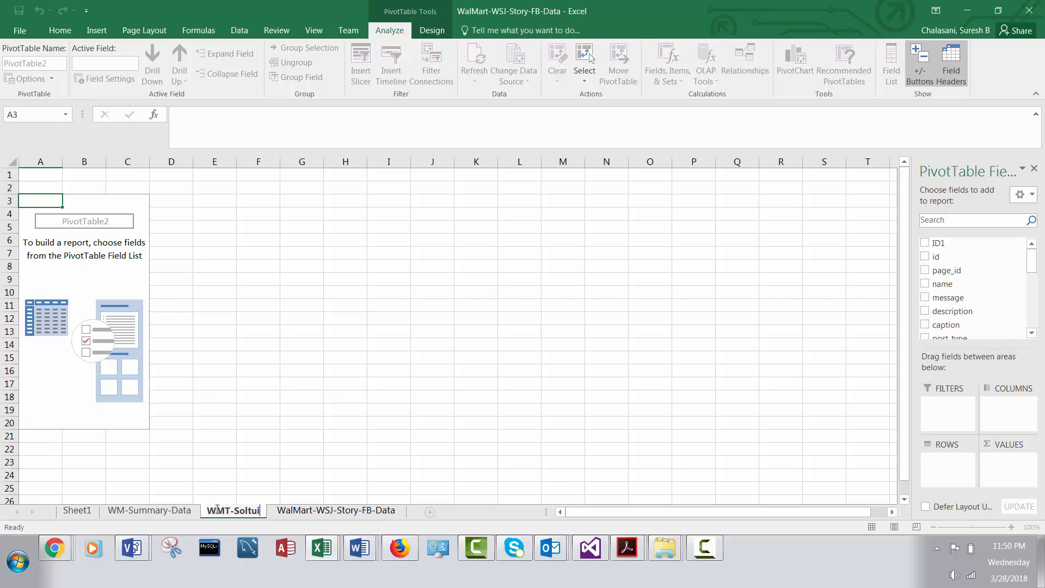
pyautogui.press('BackSpace')
pyautogui.press('BackSpace')
pyautogui.press('BackSpace')
pyautogui.write('utions')
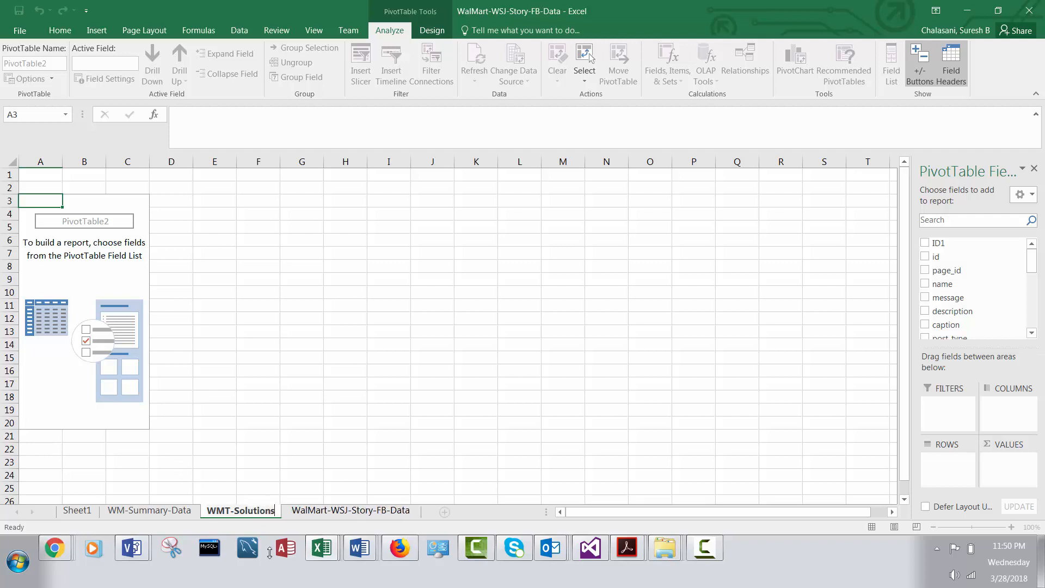
pyautogui.click(90, 244)
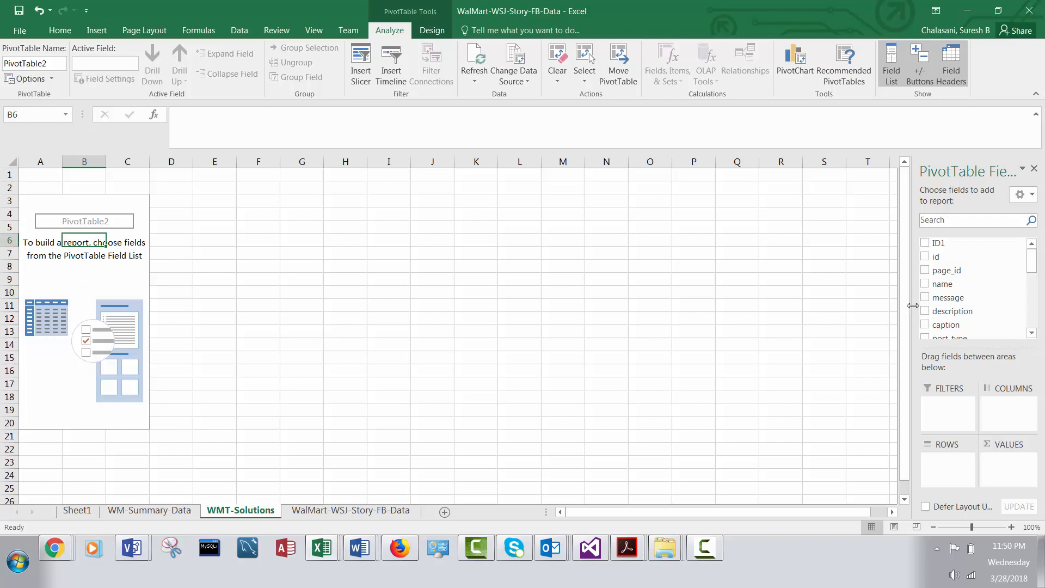
# Widen the PivotTable field list and add the Years field to the report's rows
pyautogui.moveTo(912, 305); pyautogui.dragTo(709, 254)
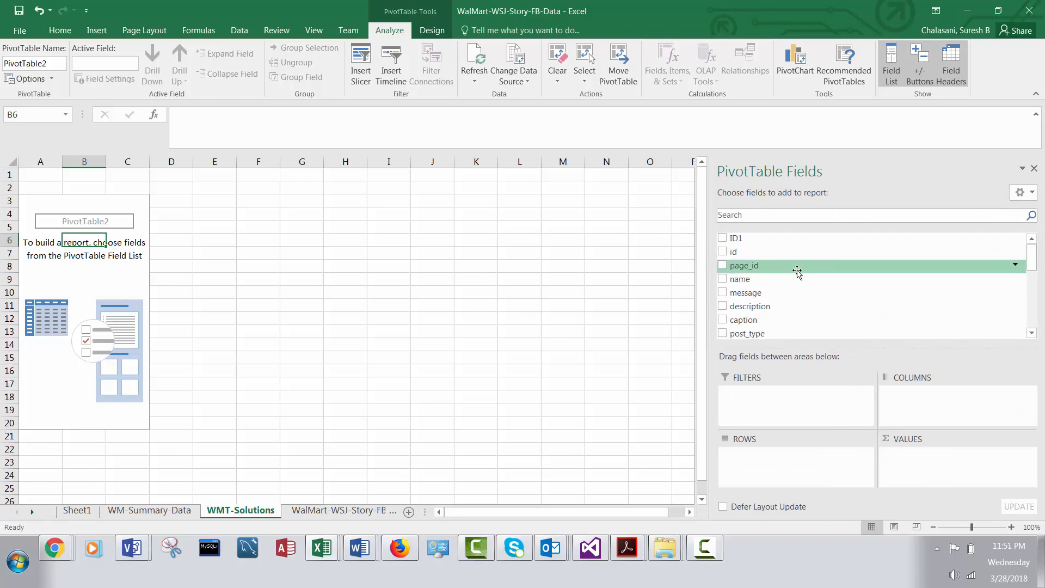
pyautogui.click(1032, 333)
pyautogui.click(1031, 333)
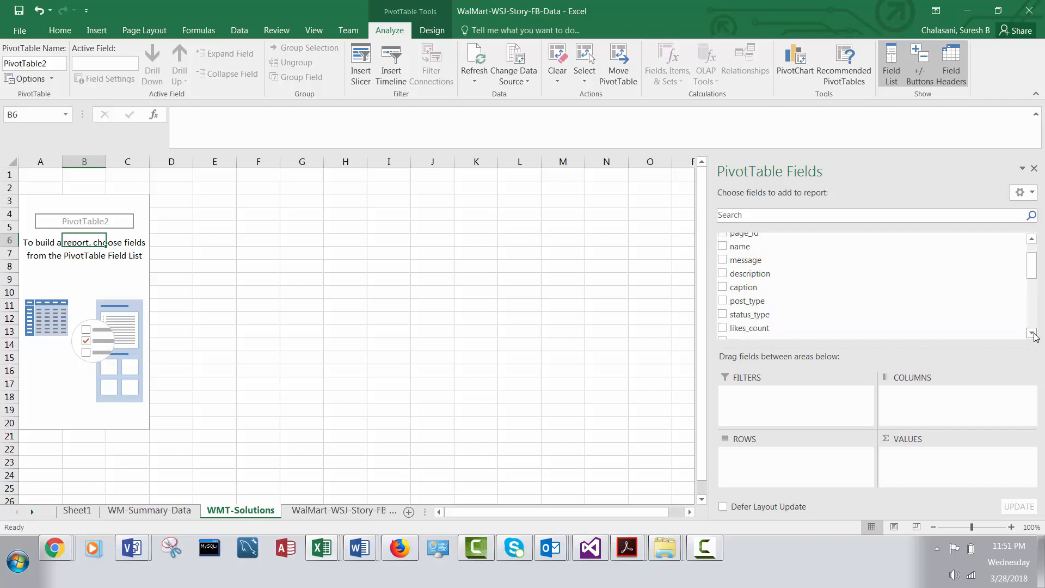
pyautogui.click(1032, 333)
pyautogui.click(1031, 333)
pyautogui.click(1031, 333)
pyautogui.click(1031, 333)
pyautogui.click(1031, 333)
pyautogui.click(1031, 333)
pyautogui.click(1031, 333)
pyautogui.click(1031, 333)
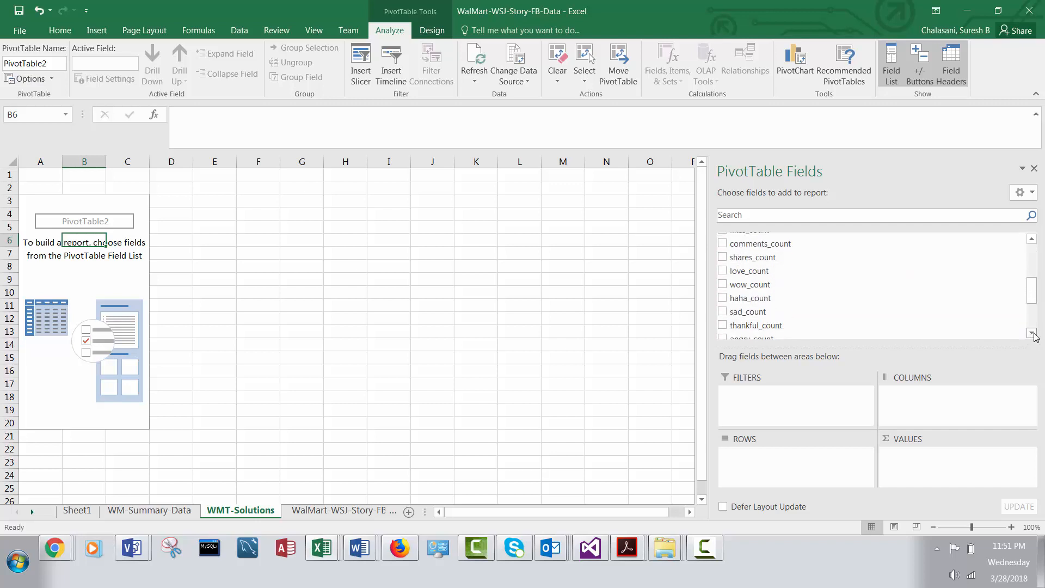
pyautogui.click(1031, 333)
pyautogui.click(1031, 333)
pyautogui.click(1031, 333)
pyautogui.click(1031, 333)
pyautogui.click(1031, 333)
pyautogui.click(1031, 333)
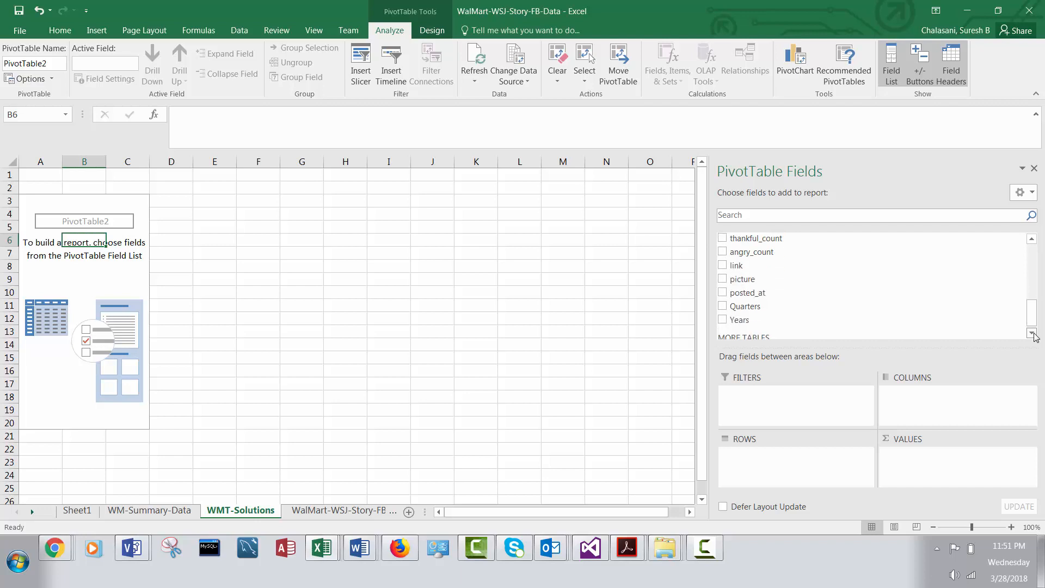
pyautogui.click(849, 320)
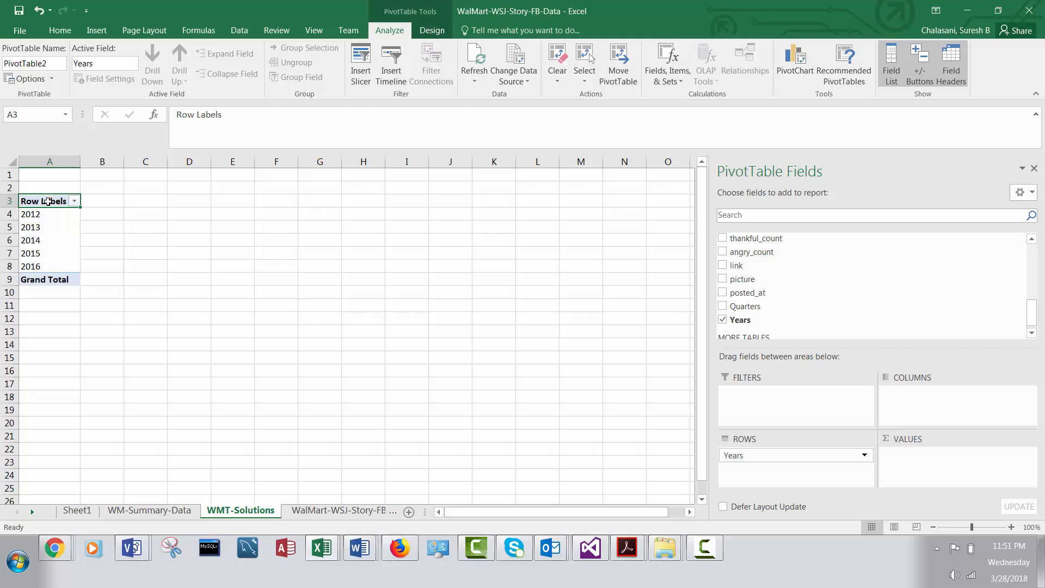
# Change the PivotTable's row header in cell A3 to Years
pyautogui.doubleClick(48, 202)
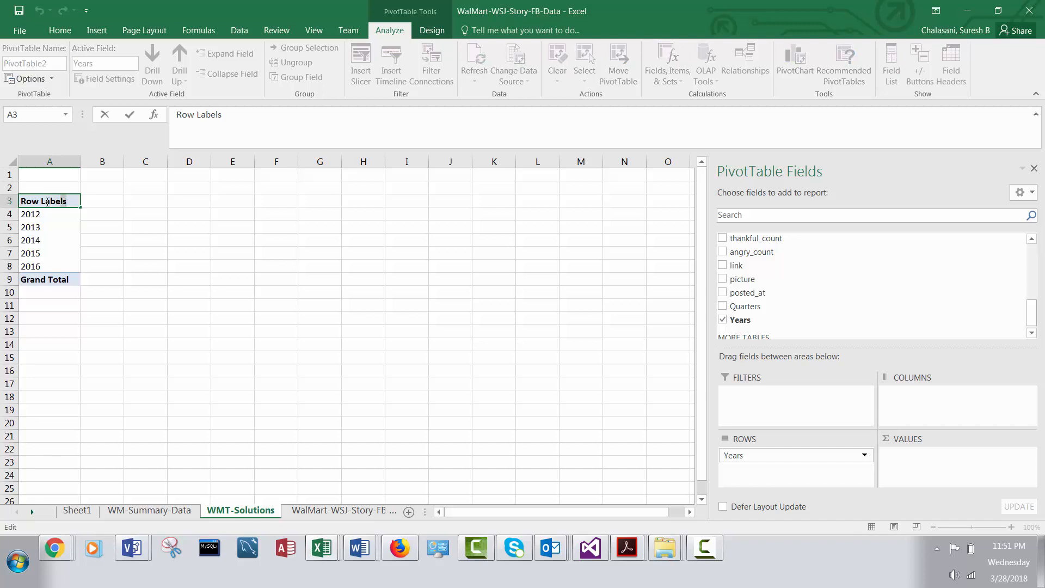
pyautogui.moveTo(47, 202); pyautogui.dragTo(22, 195)
pyautogui.write('Years')
pyautogui.click(121, 210)
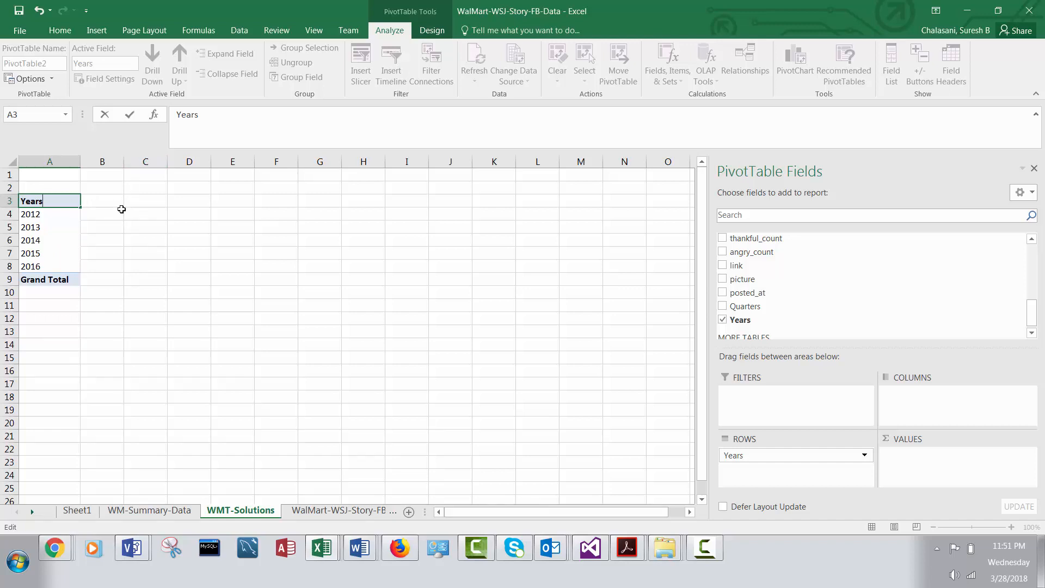
pyautogui.click(54, 200)
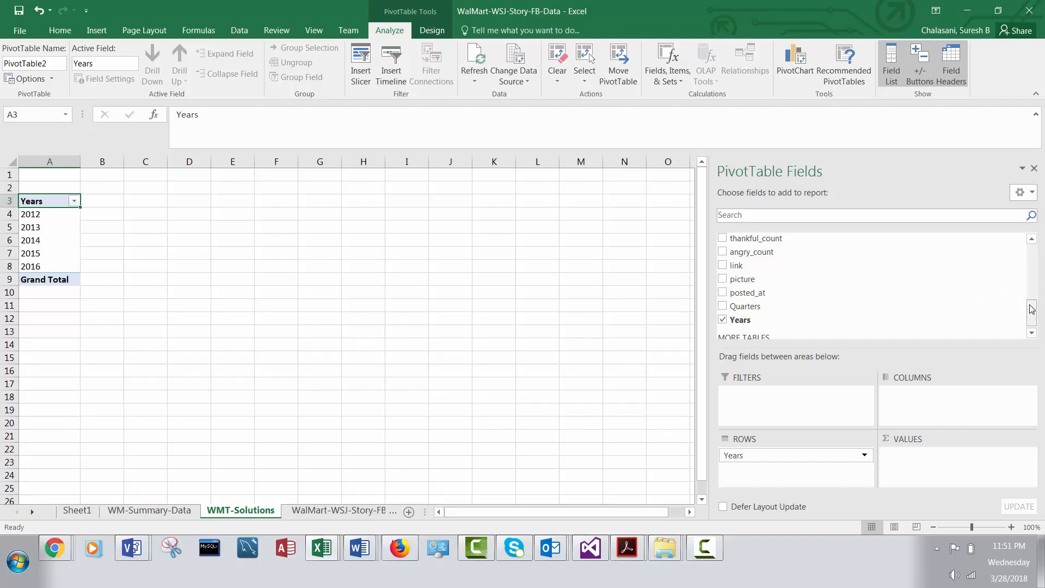
# Add the likes_count field to the PivotTable values three times as sums, and widen columns D and C
pyautogui.moveTo(1030, 309); pyautogui.dragTo(1042, 272)
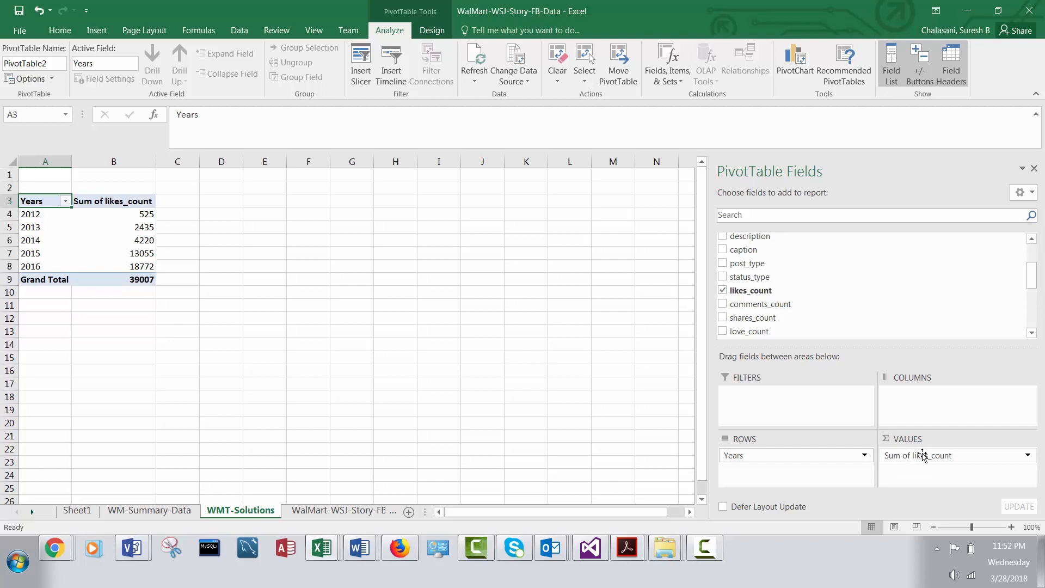
pyautogui.moveTo(921, 453); pyautogui.dragTo(911, 472)
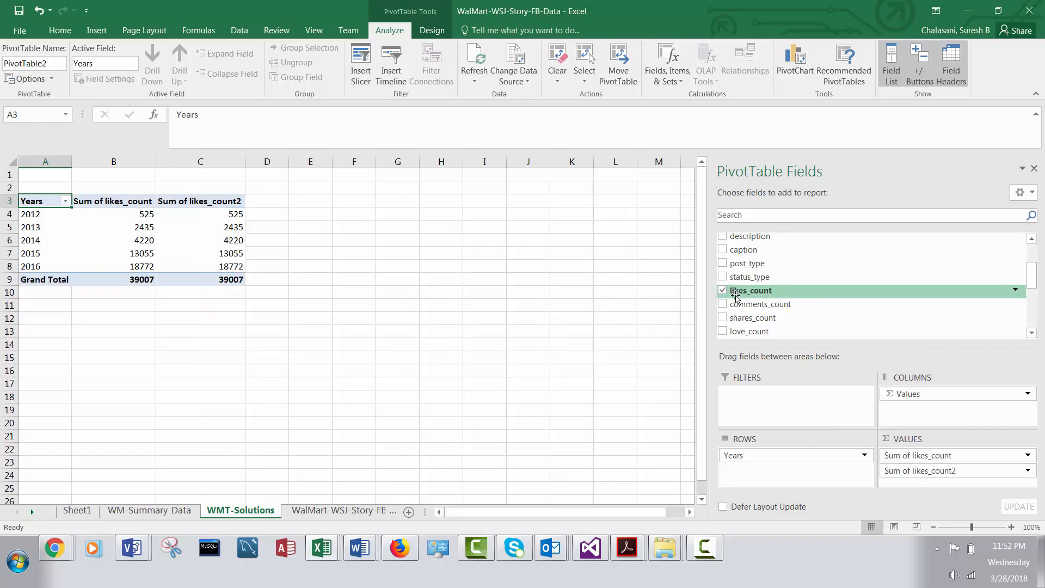
pyautogui.moveTo(740, 289); pyautogui.dragTo(909, 484)
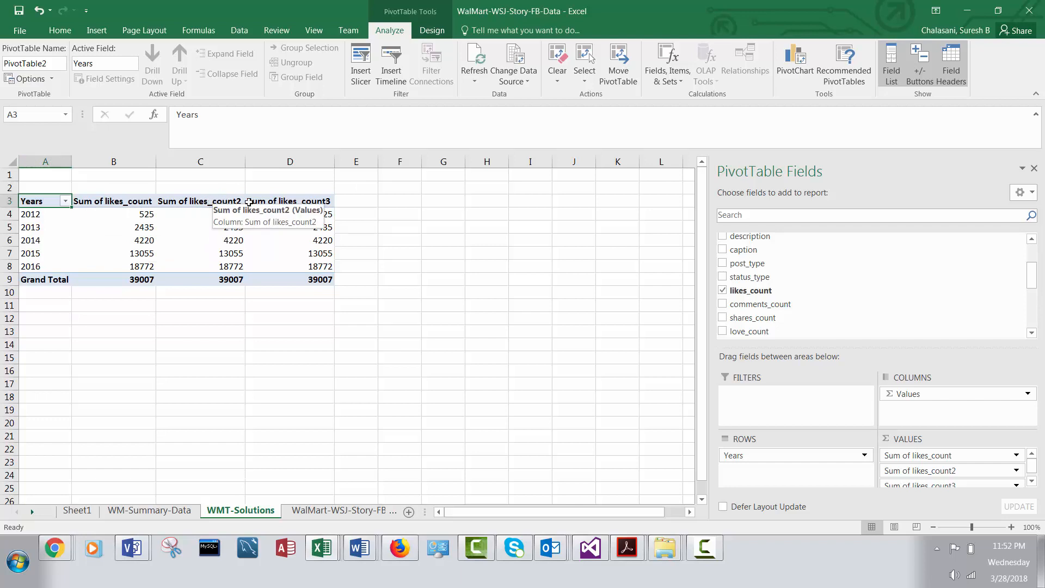
pyautogui.moveTo(336, 165); pyautogui.dragTo(359, 164)
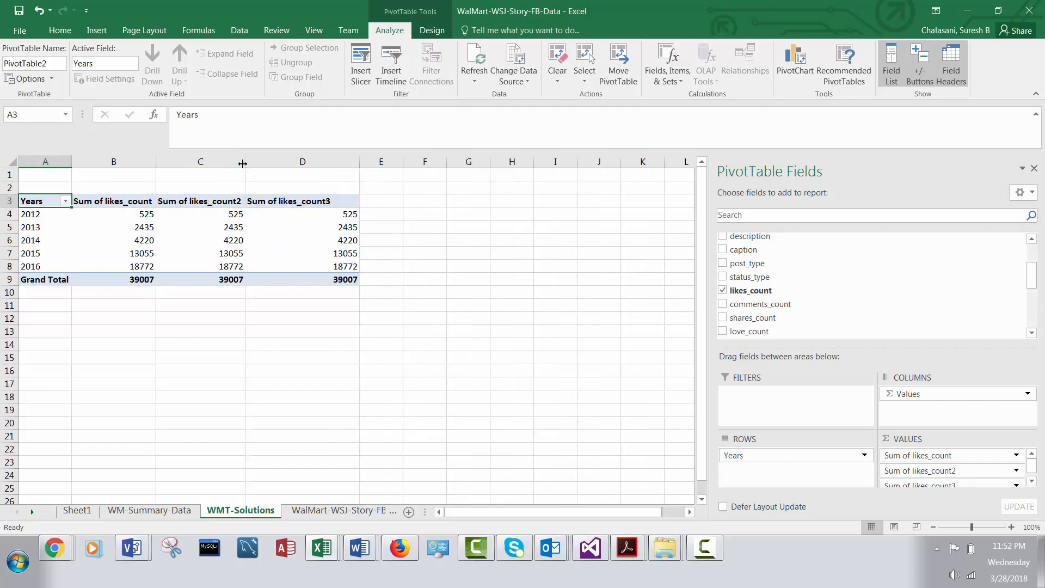
pyautogui.moveTo(243, 164); pyautogui.dragTo(261, 165)
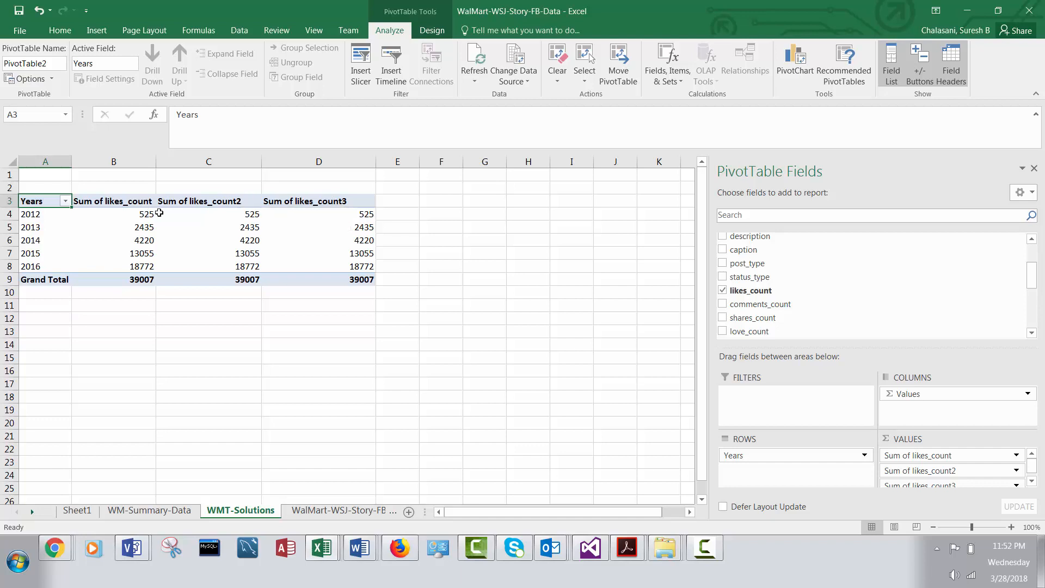
# Rename the second likes_count value field in column C as Sum of likes_count_change
pyautogui.doubleClick(248, 203)
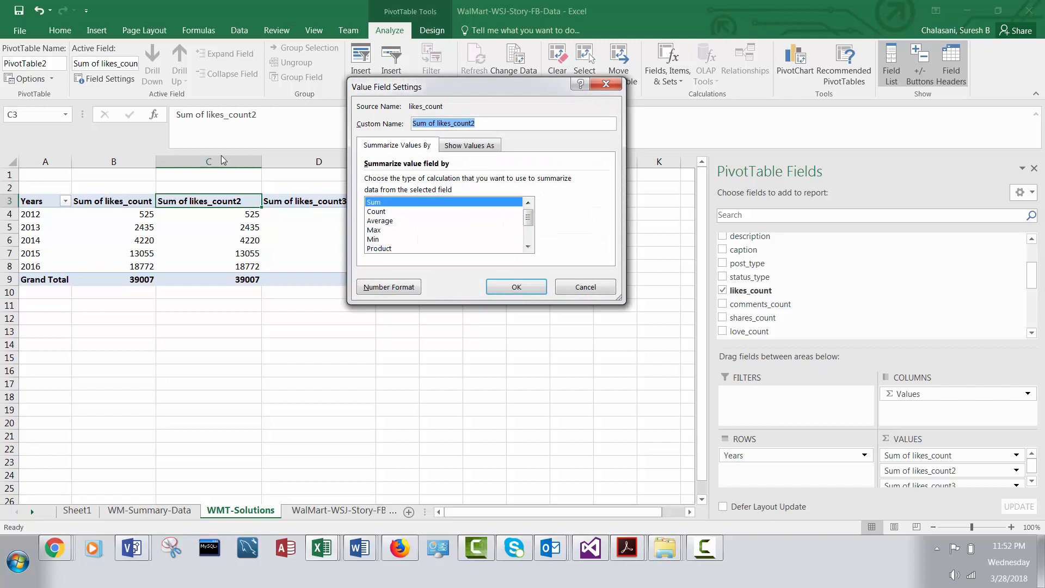
pyautogui.click(577, 283)
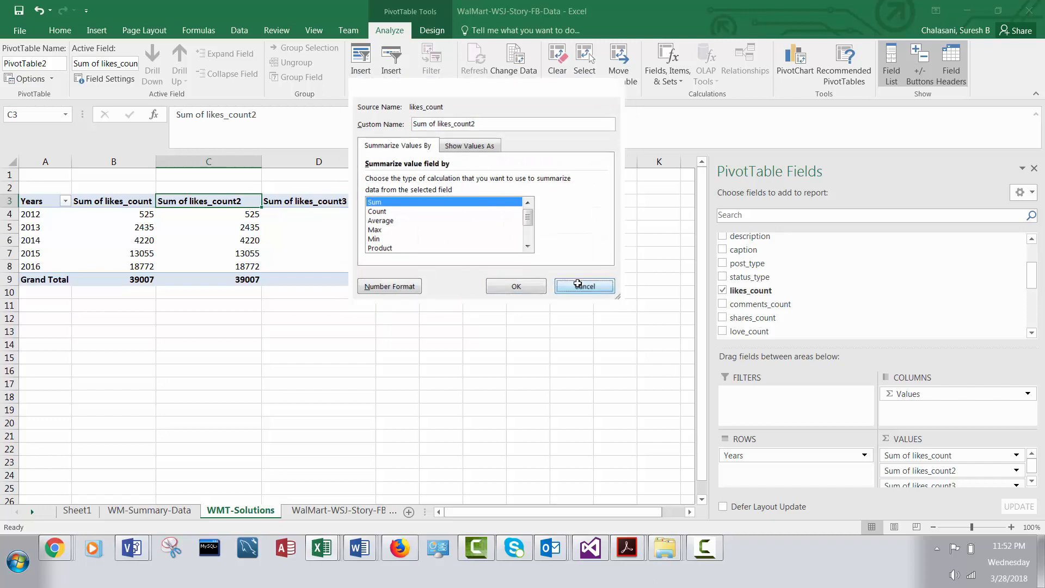
pyautogui.doubleClick(242, 203)
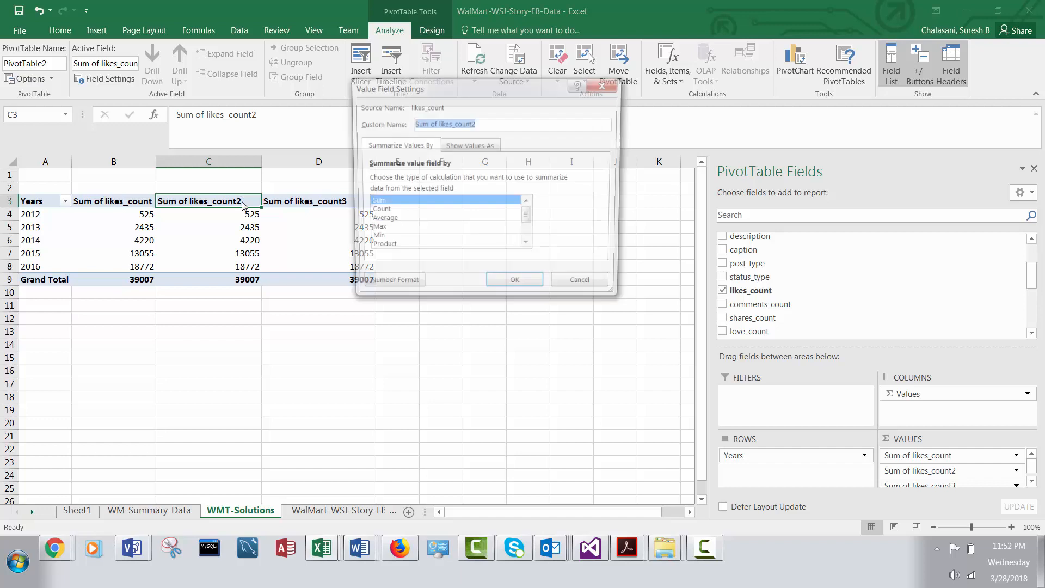
pyautogui.click(484, 124)
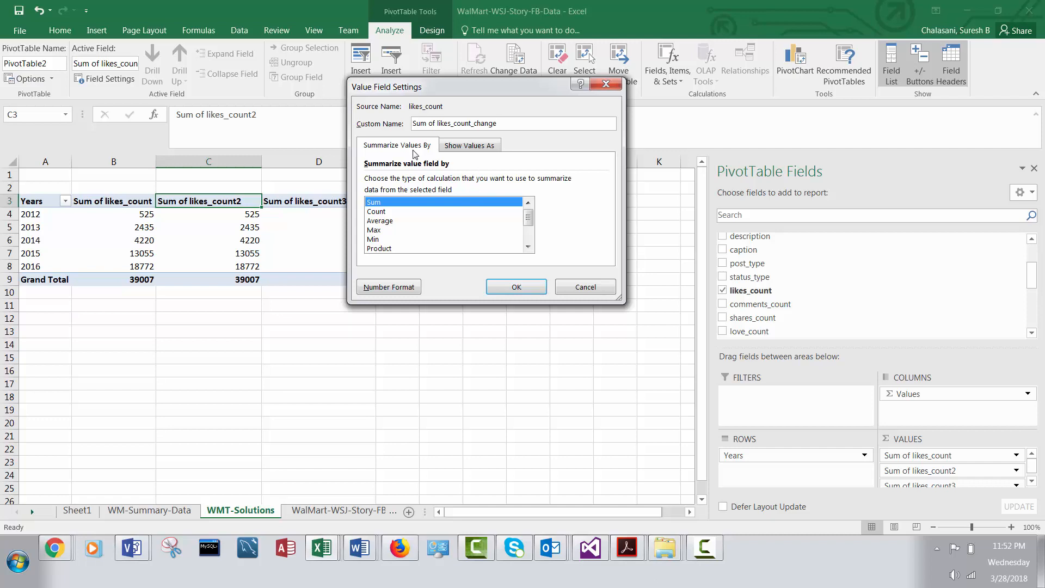
# Show the Sum of likes_count_change values as Difference From, with Years as base field and (previous) as base item
pyautogui.click(476, 149)
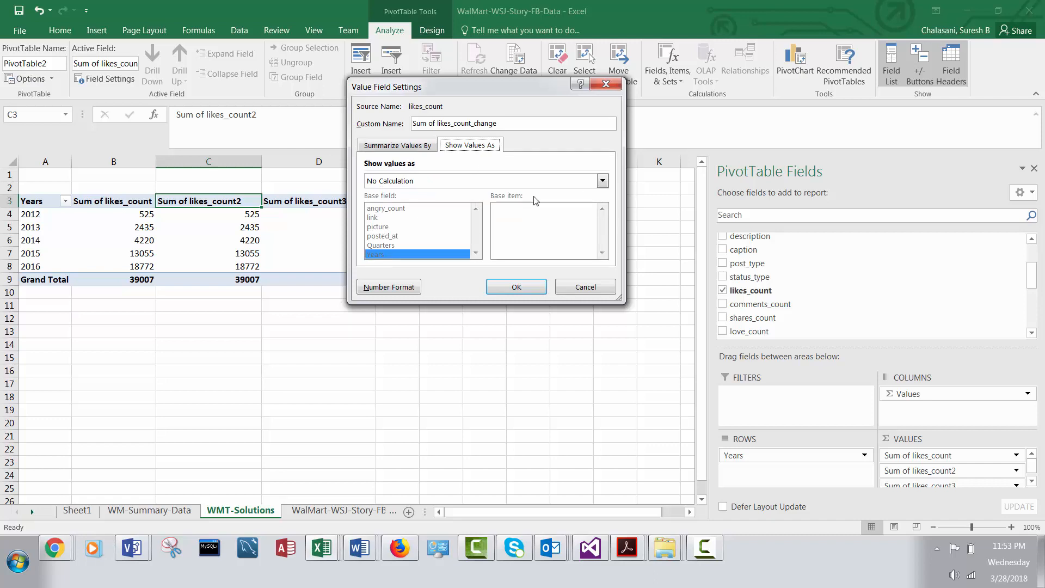
pyautogui.click(602, 182)
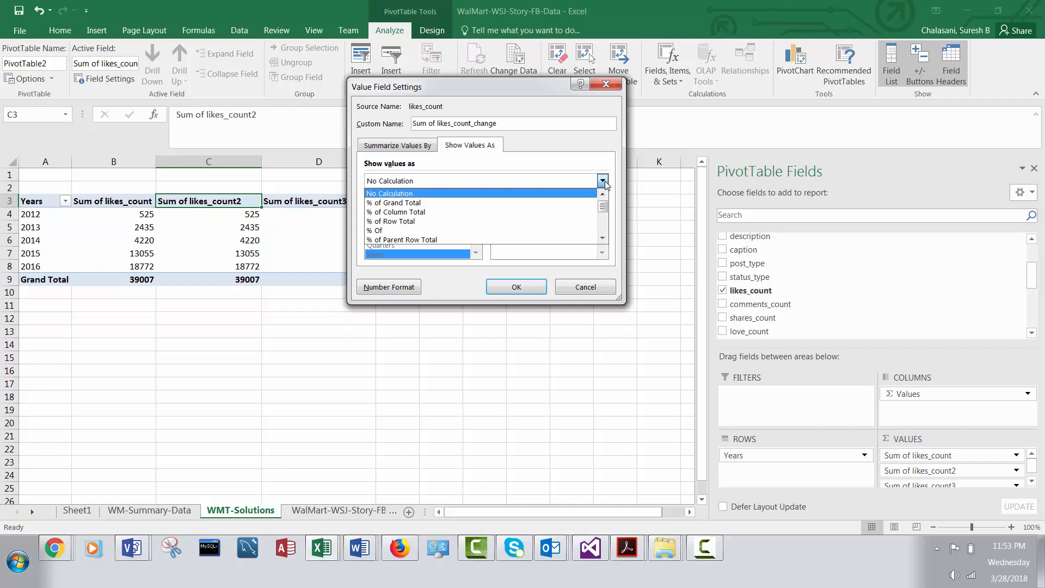
pyautogui.click(602, 238)
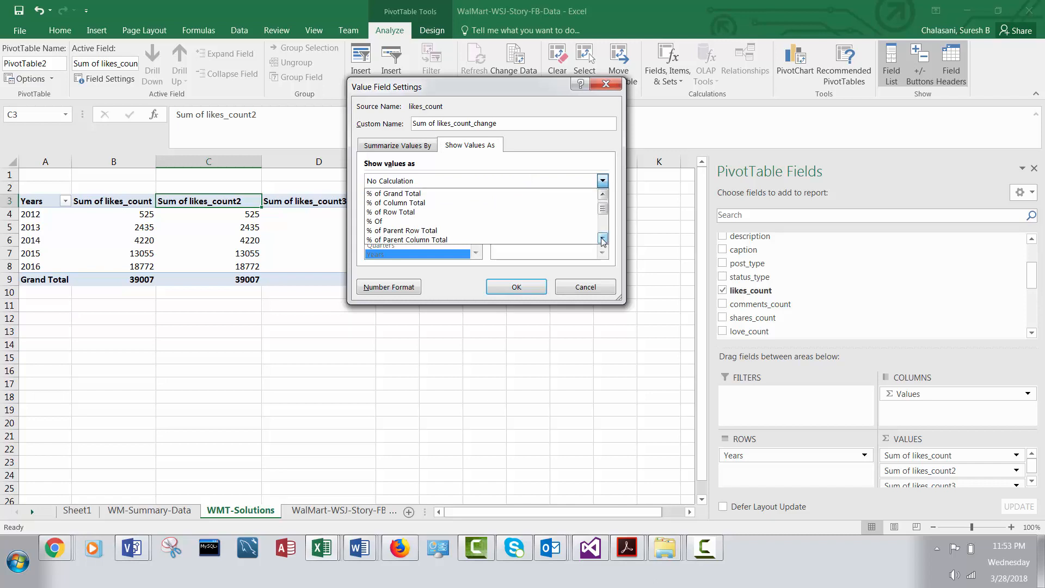
pyautogui.click(602, 239)
pyautogui.click(603, 239)
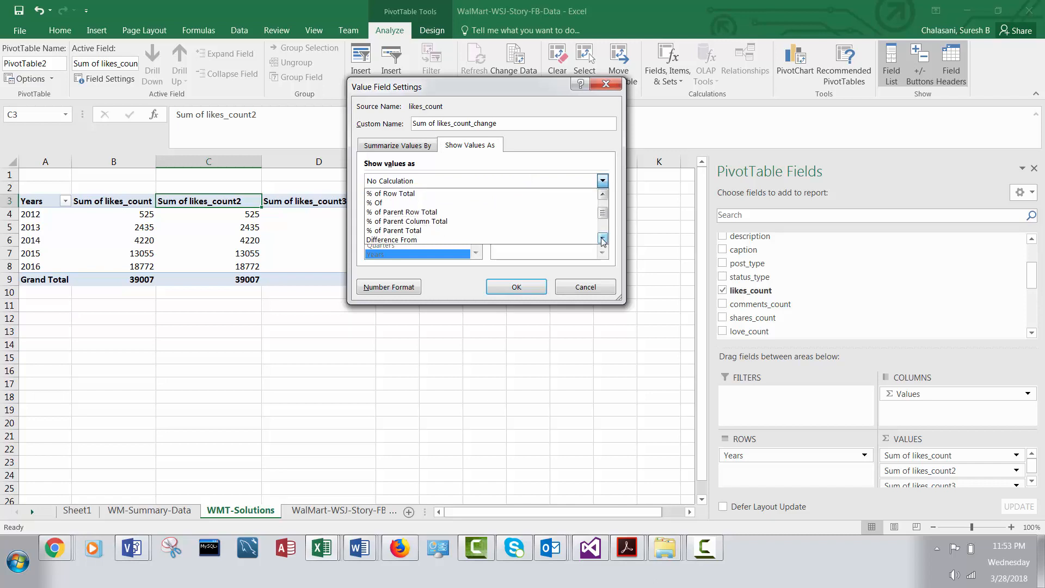
pyautogui.click(603, 239)
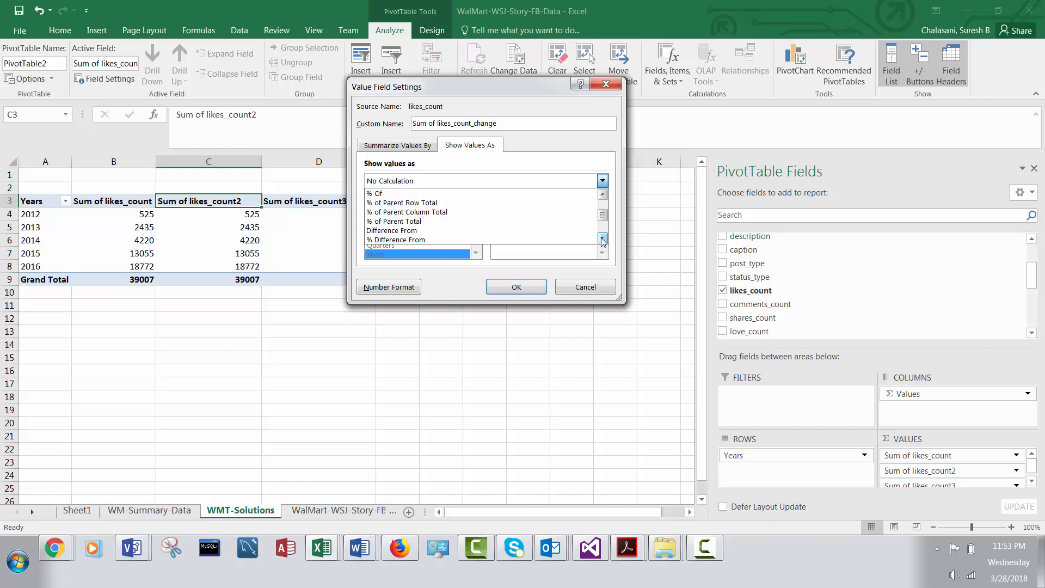
pyautogui.click(433, 231)
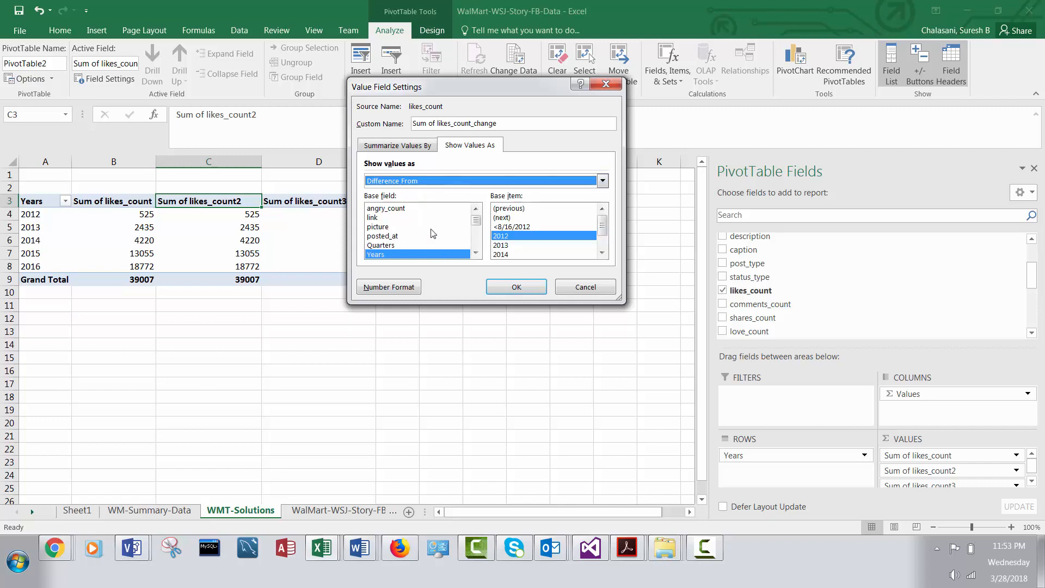
pyautogui.click(514, 208)
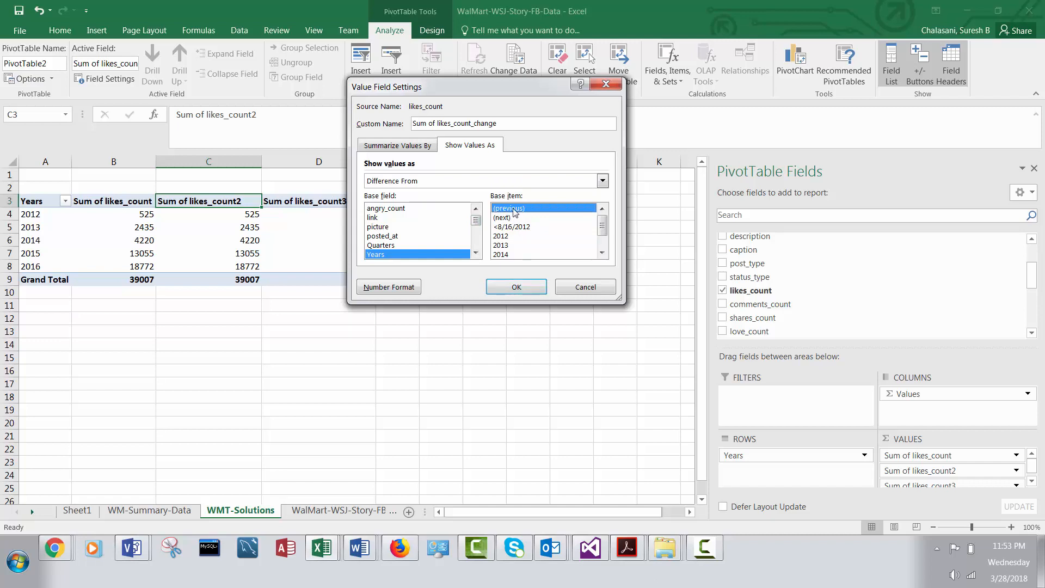
pyautogui.click(516, 287)
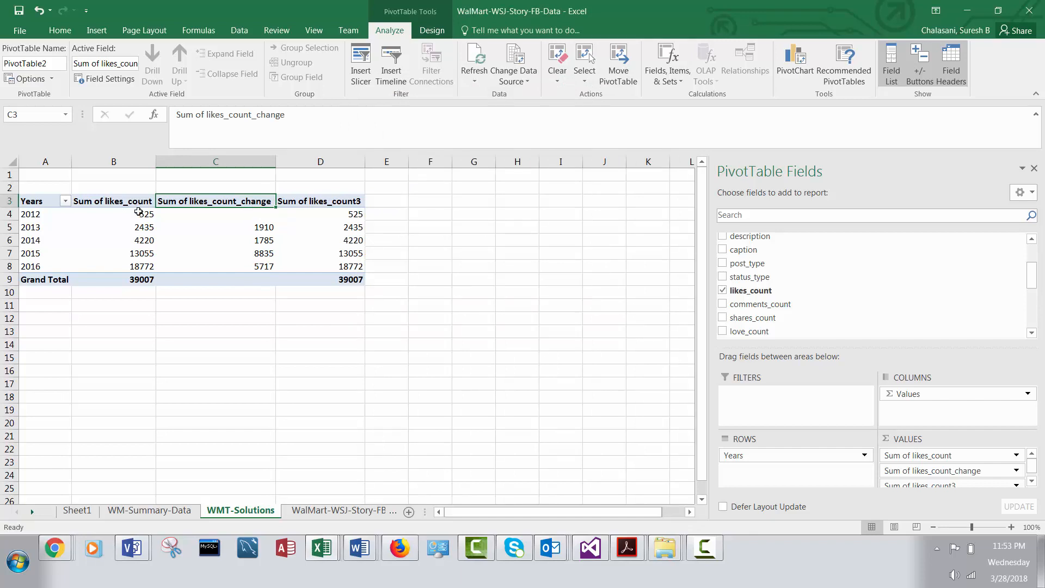
# Select the 2012 likes sum and dismiss the Windows color scheme prompt without choosing an option
pyautogui.moveTo(139, 213)
pyautogui.click(120, 213)
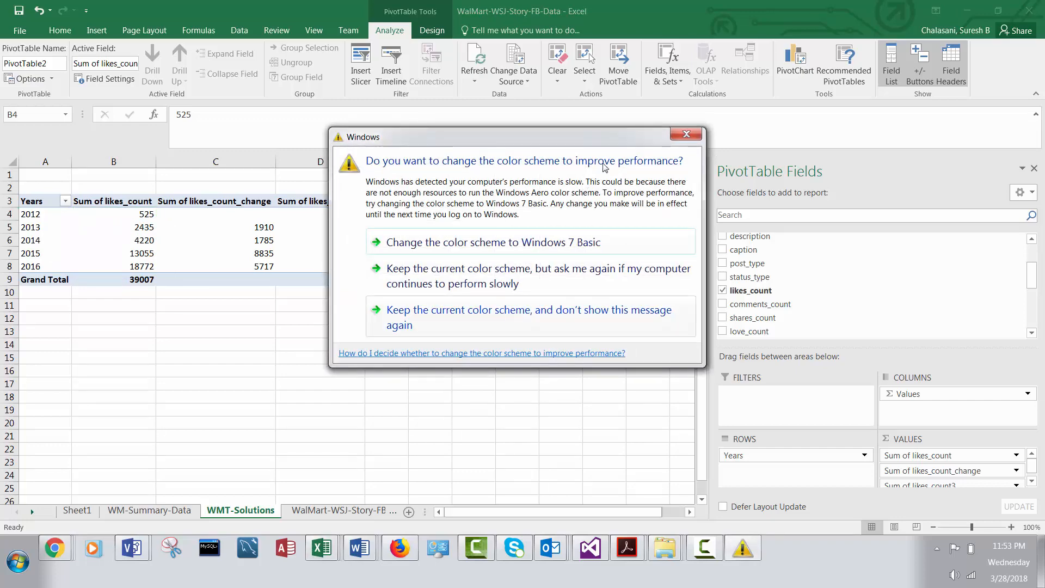
pyautogui.click(686, 134)
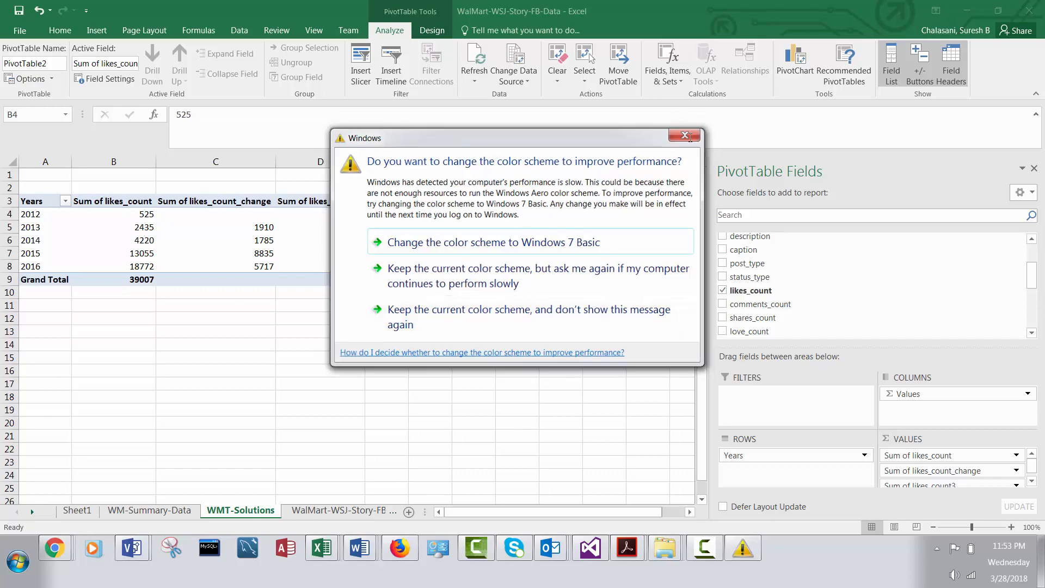
pyautogui.moveTo(120, 228)
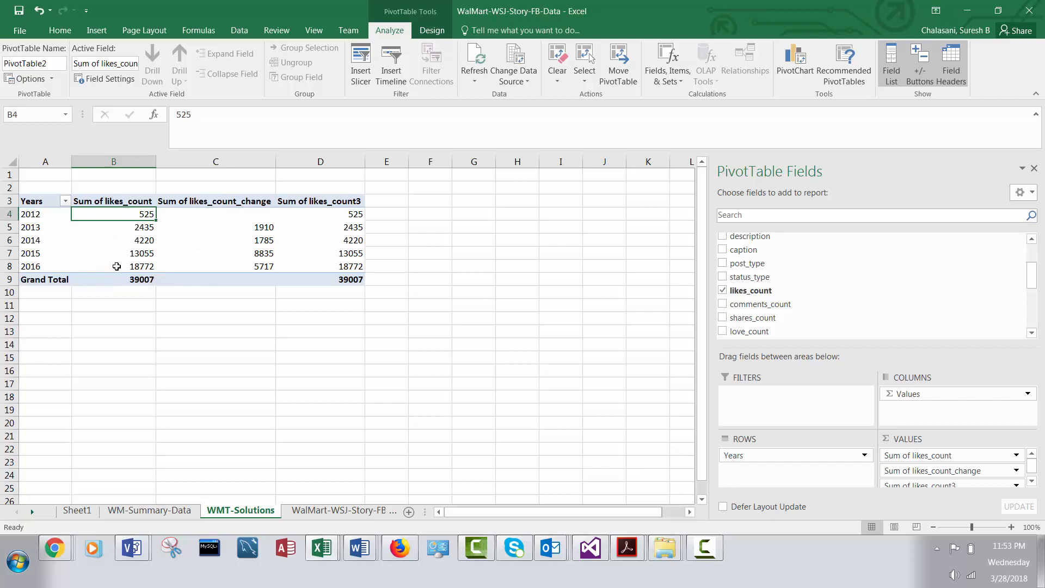
# Review how the Sum of likes_count_change field is calculated, checking its calculation type, base field and base item
pyautogui.doubleClick(257, 205)
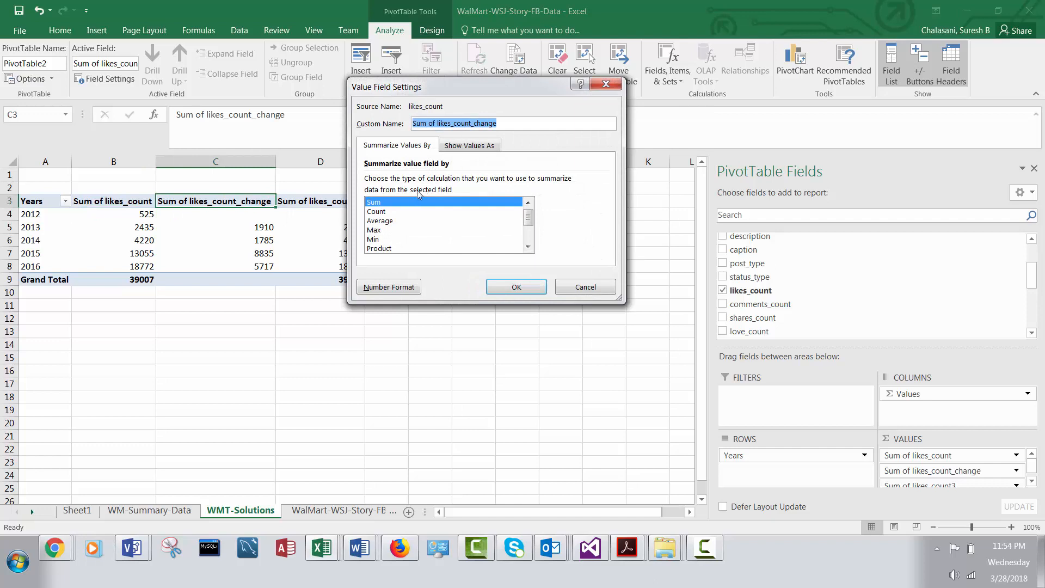
pyautogui.click(466, 146)
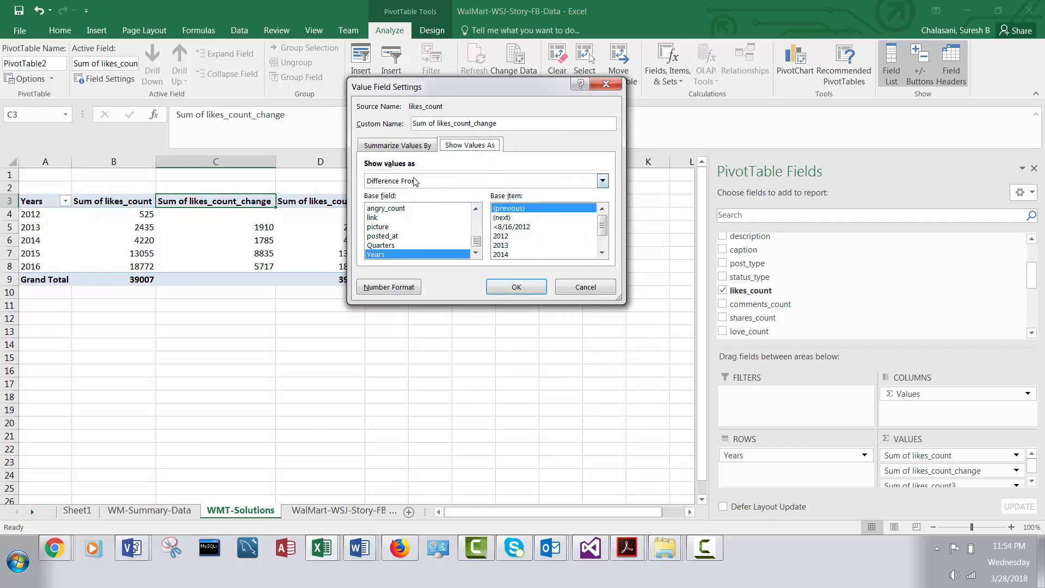
pyautogui.click(603, 182)
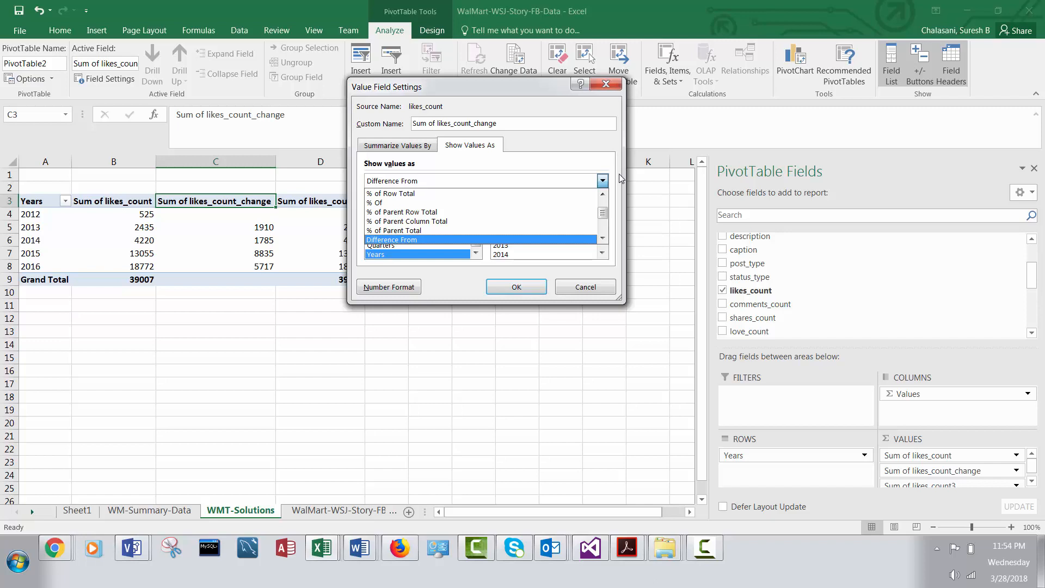
pyautogui.click(621, 178)
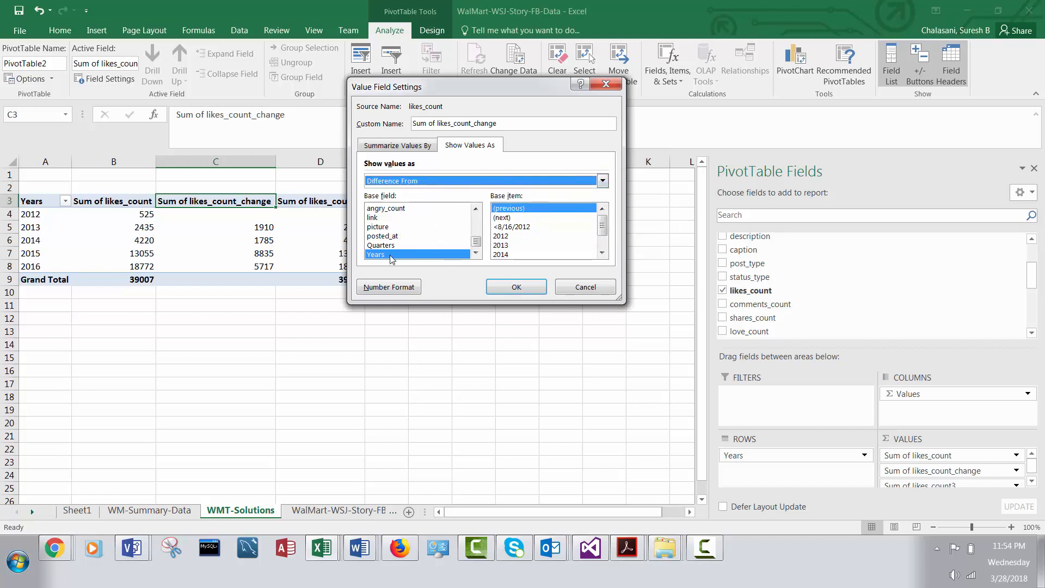
pyautogui.click(516, 287)
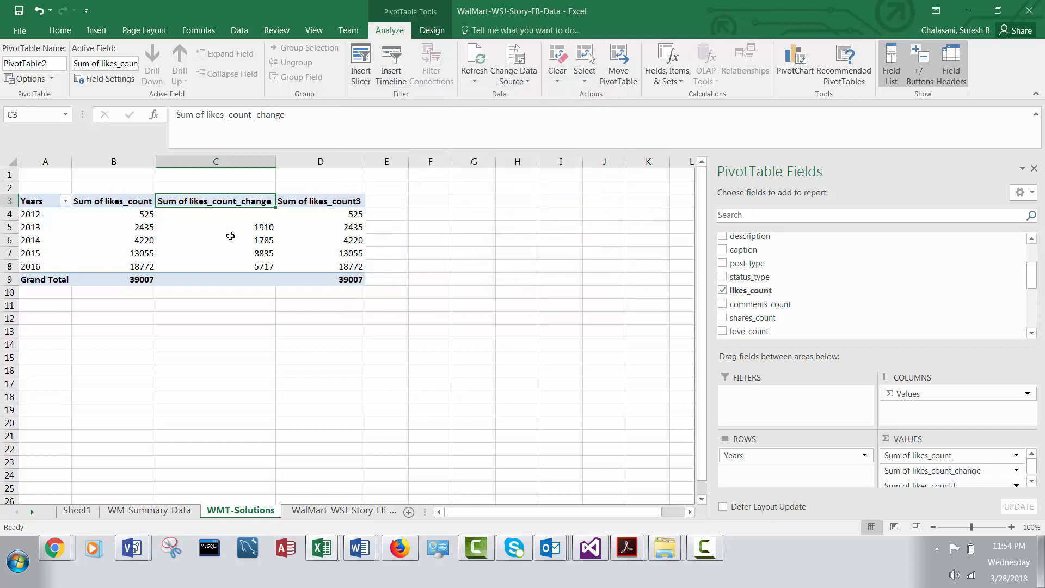
pyautogui.moveTo(252, 227)
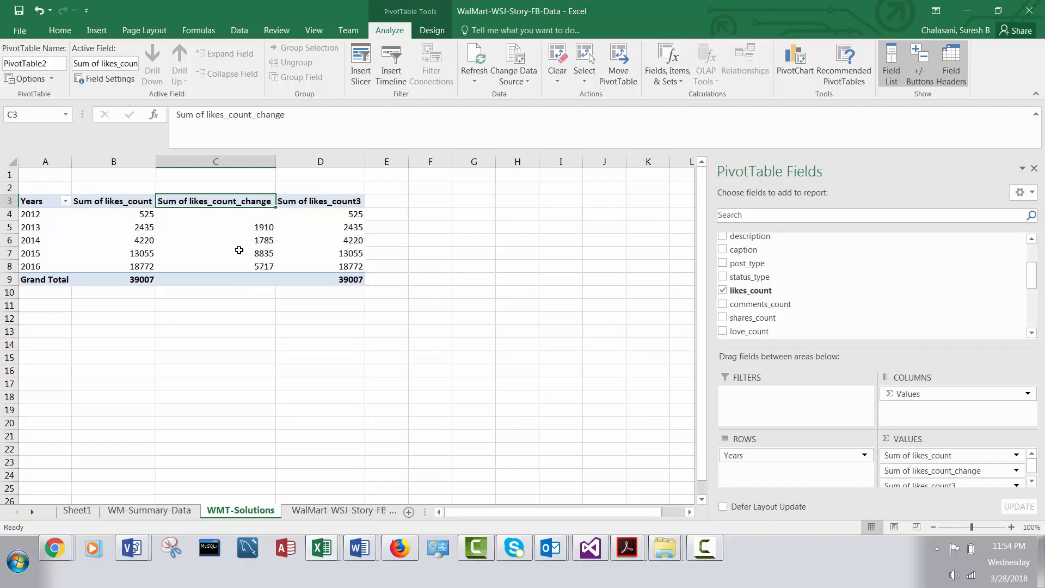
# Rename the third likes_count value field in column D as Sum of likes_%change, keeping the current Windows color scheme when asked
pyautogui.doubleClick(339, 202)
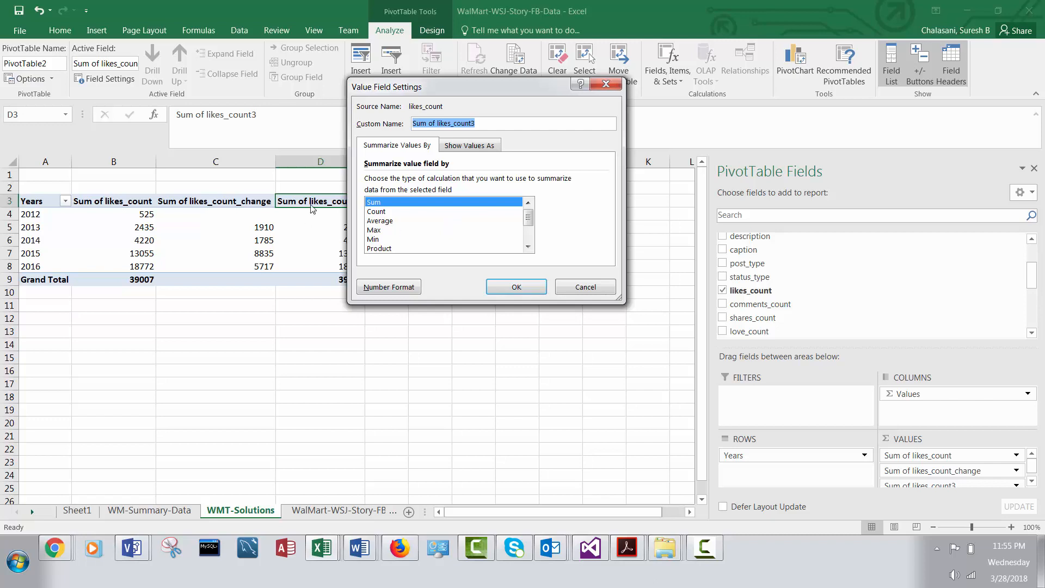
pyautogui.click(485, 124)
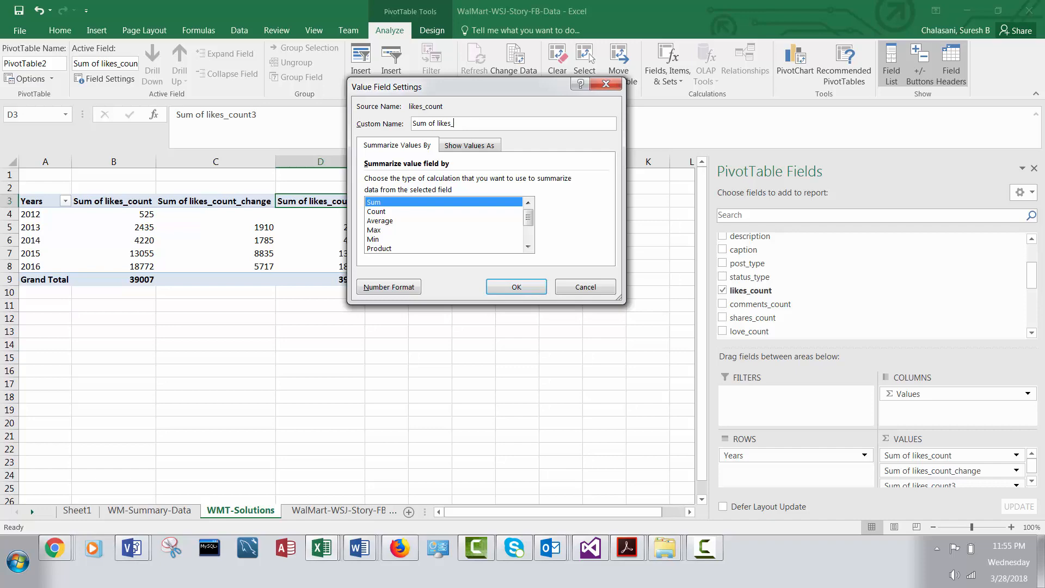
pyautogui.write('ange')
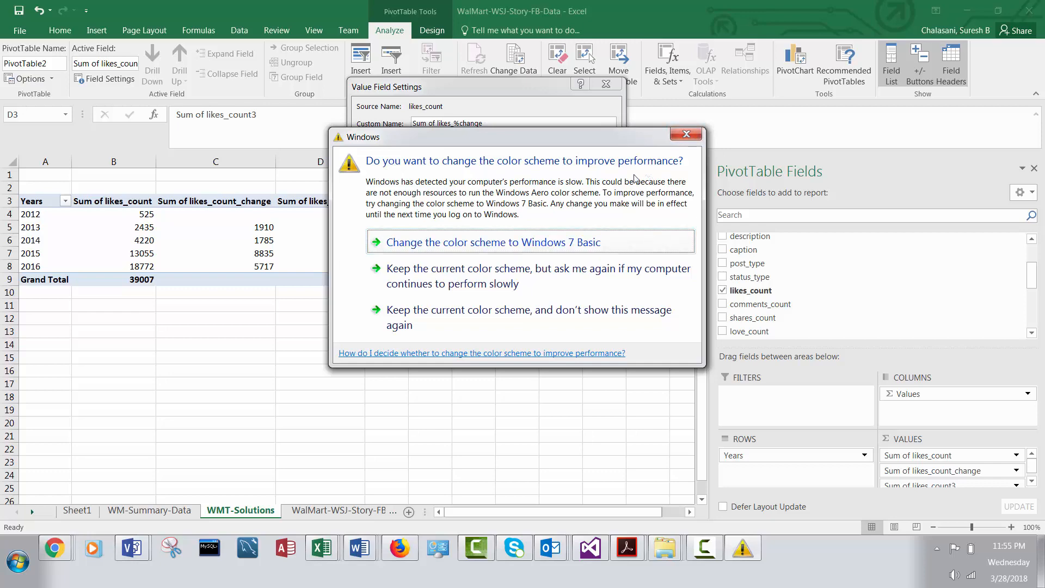
pyautogui.click(554, 273)
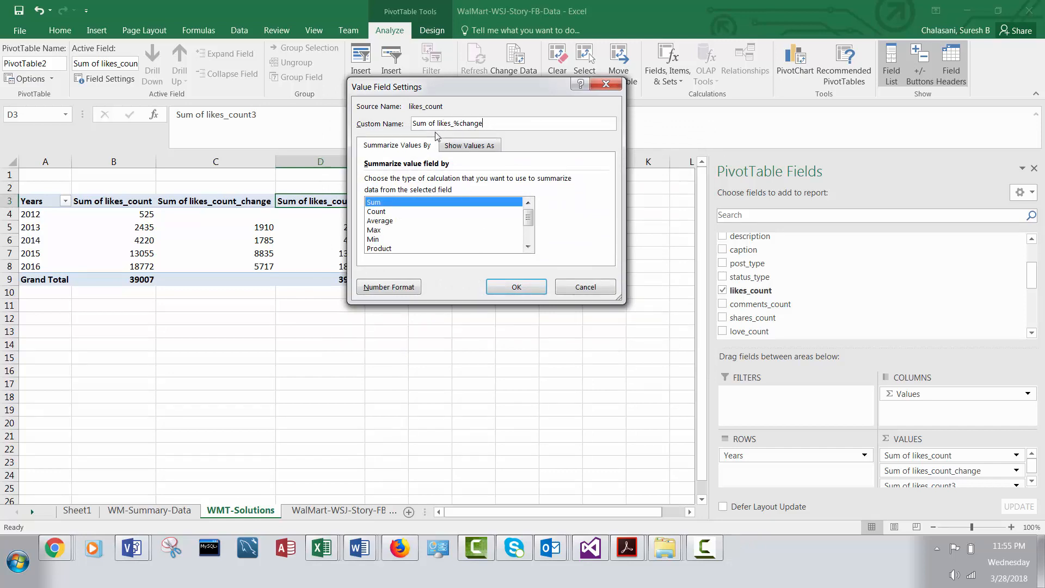
# Show the Sum of likes_%change values as % Difference From, with Years as base field and (previous) as base item
pyautogui.click(472, 147)
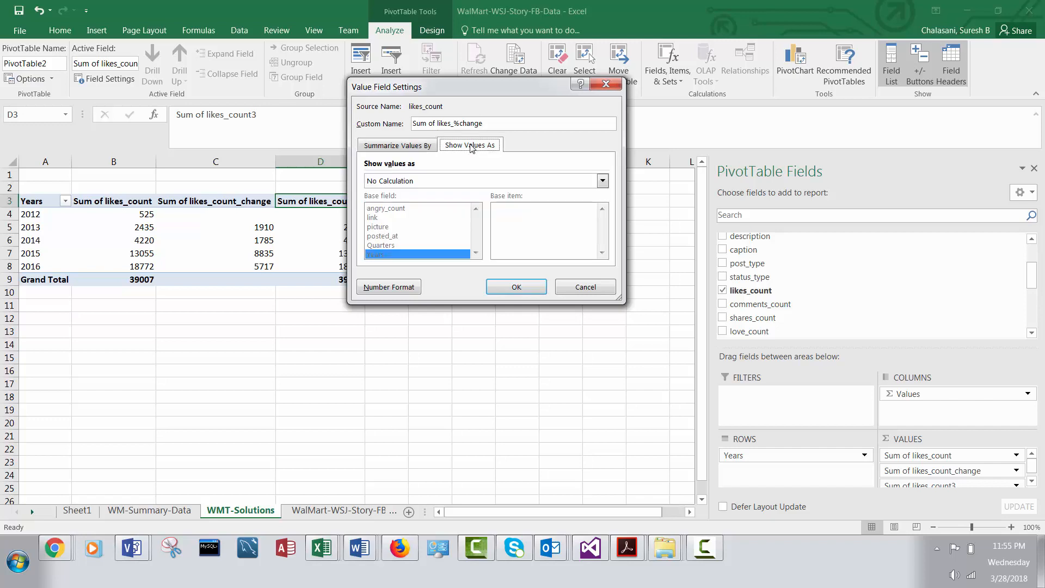
pyautogui.click(603, 181)
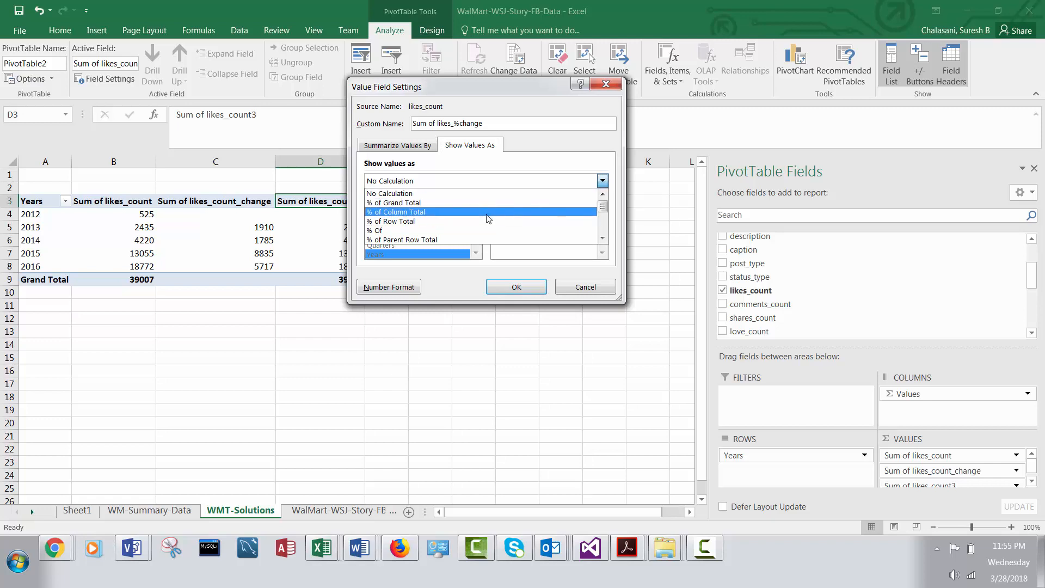
pyautogui.scroll(-1, 486, 217)
pyautogui.scroll(-2, 486, 218)
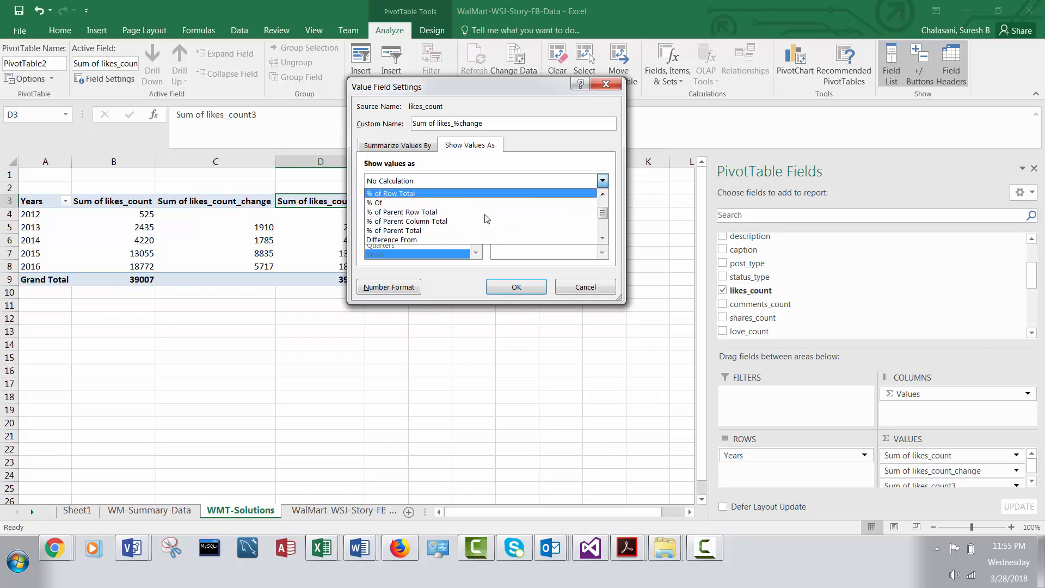
pyautogui.scroll(-1, 487, 219)
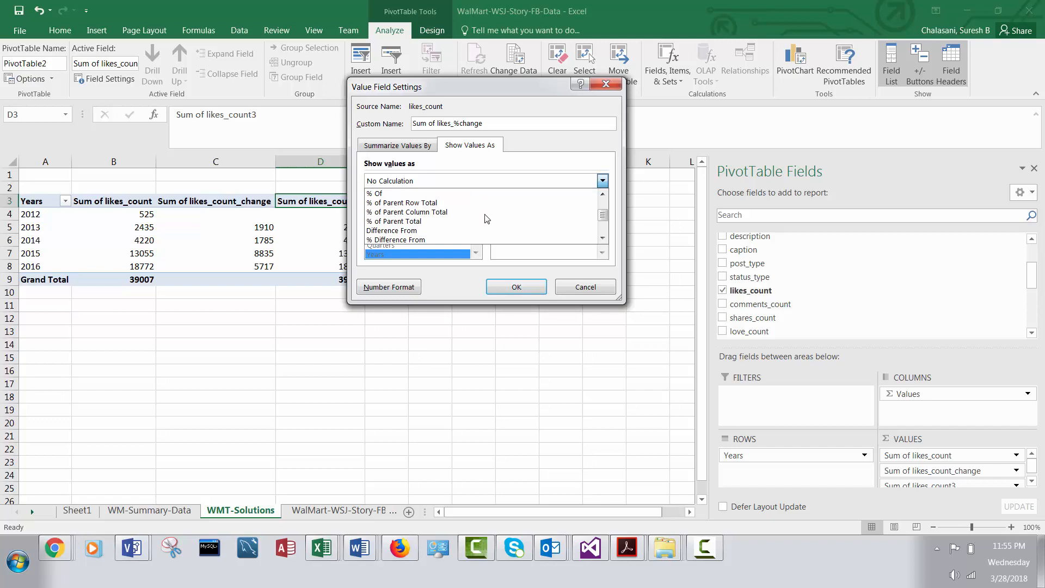
pyautogui.click(401, 240)
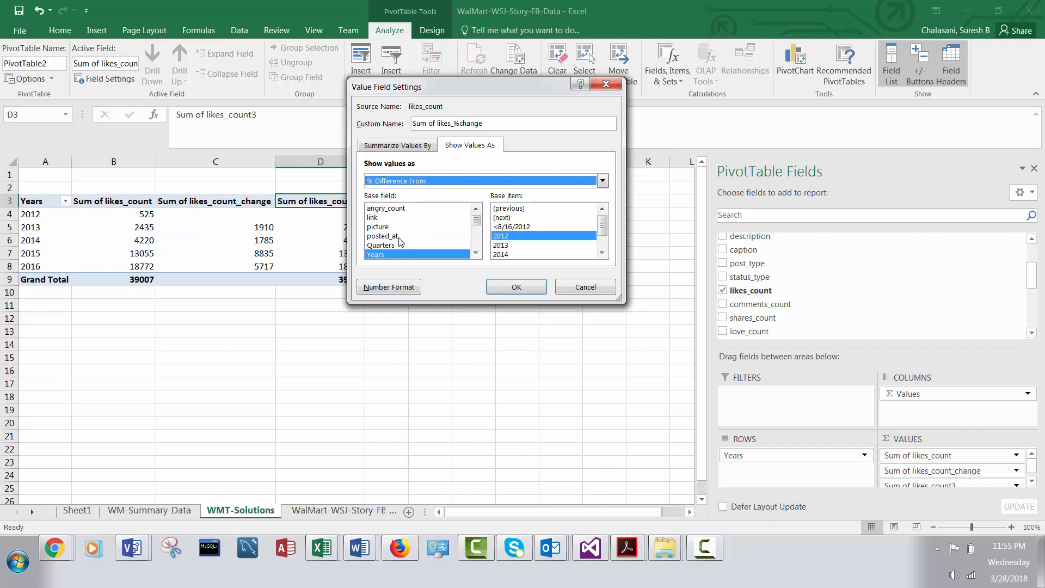
pyautogui.click(510, 208)
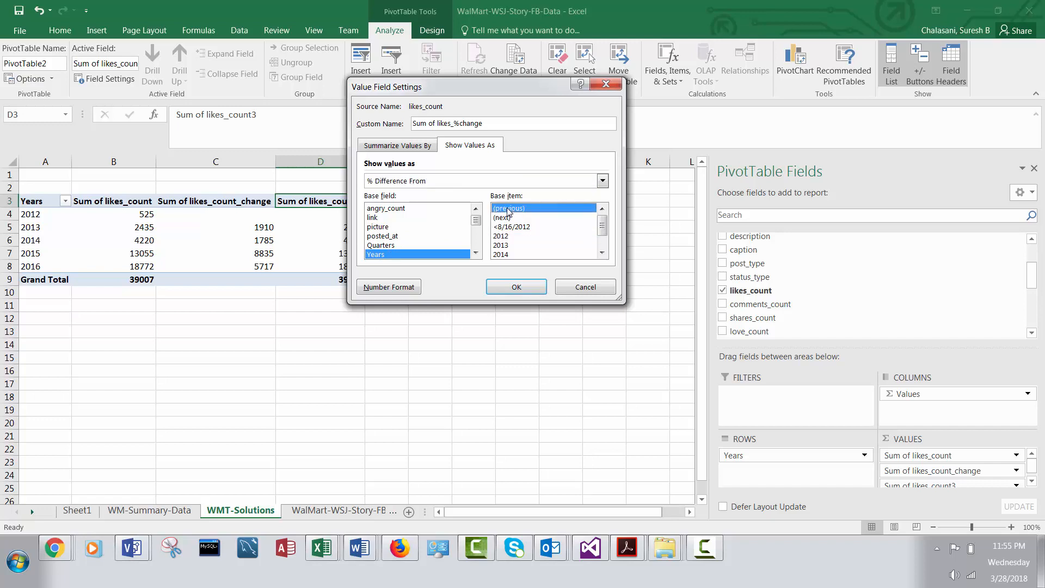
pyautogui.moveTo(491, 86); pyautogui.dragTo(629, 91)
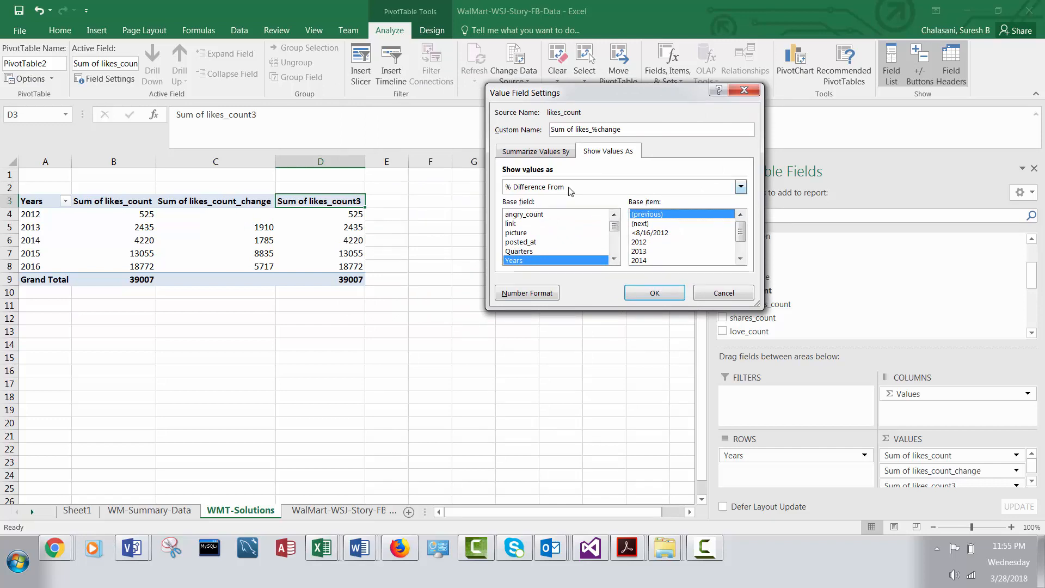
pyautogui.click(650, 291)
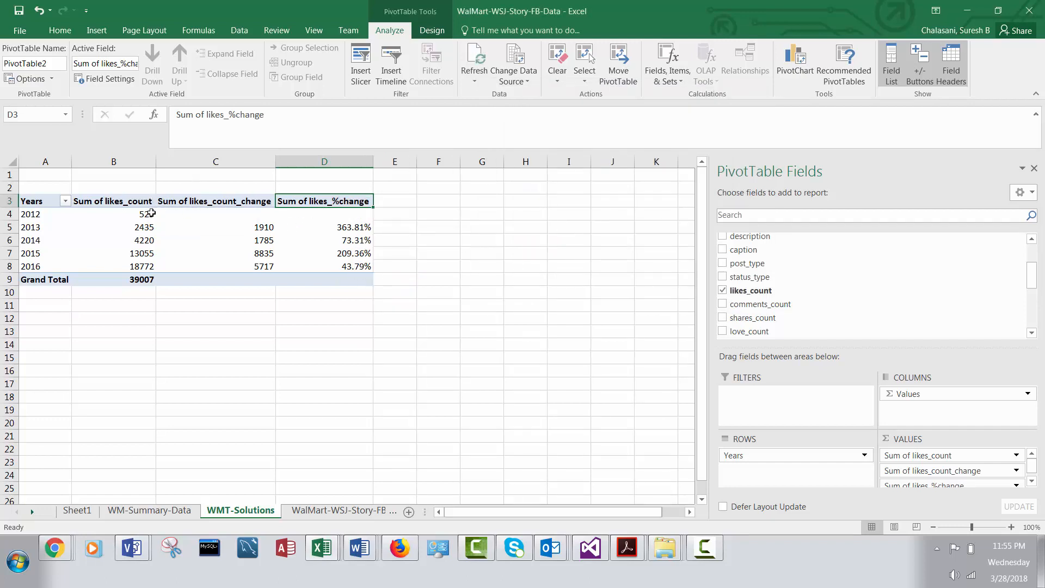
pyautogui.moveTo(149, 217)
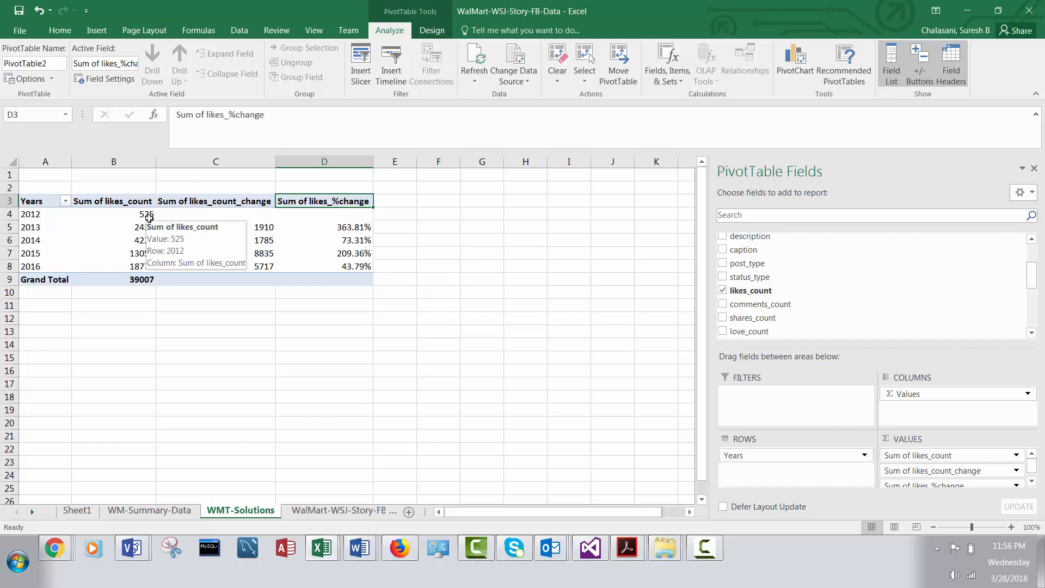
pyautogui.moveTo(386, 228)
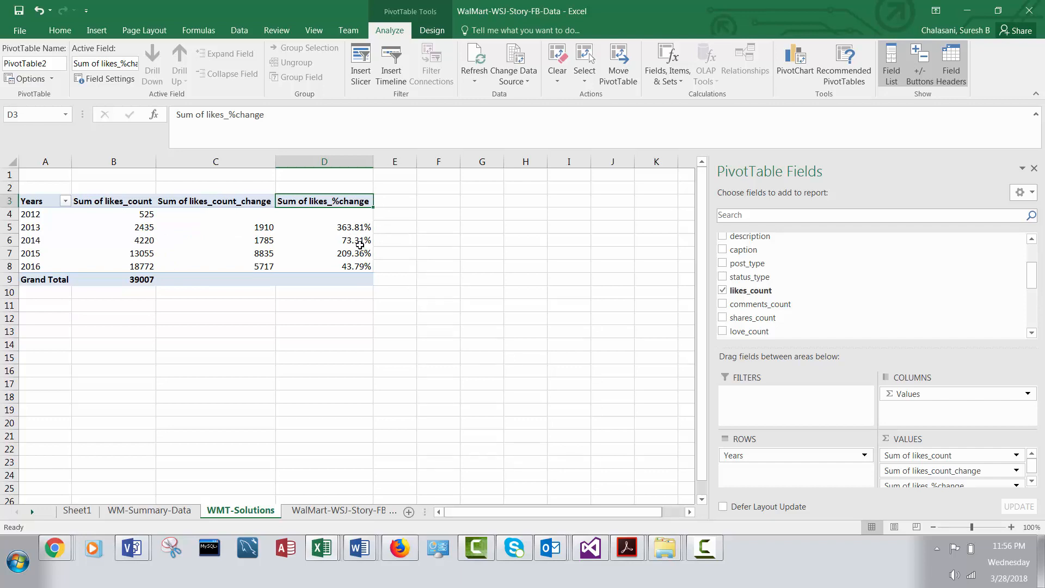
# Insert a basic Line PivotChart from the whole PivotTable A3:D9, closing the Windows color scheme prompt without choosing an option
pyautogui.moveTo(355, 265)
pyautogui.moveTo(22, 206); pyautogui.dragTo(292, 274)
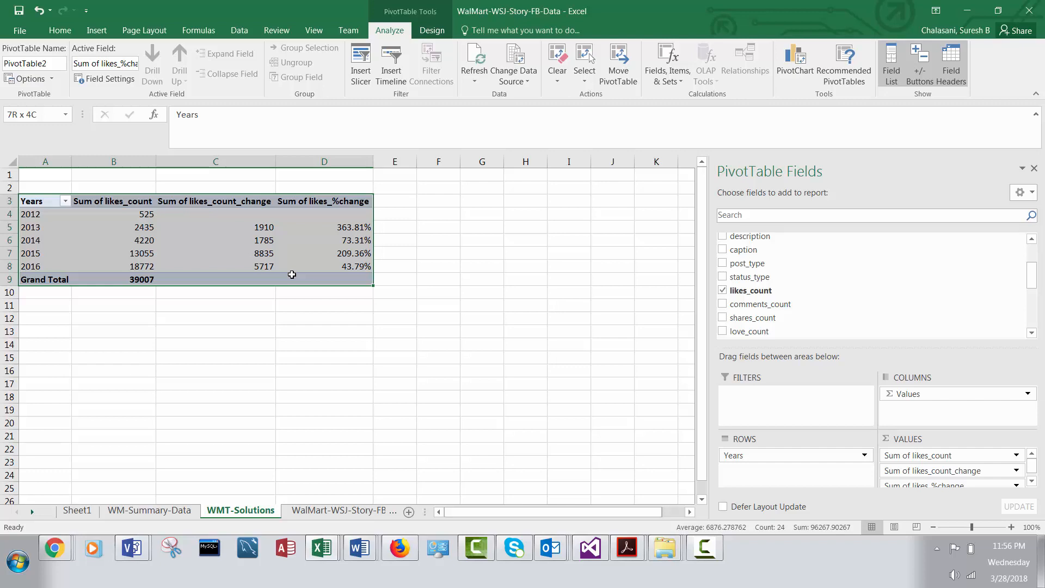
pyautogui.moveTo(292, 274); pyautogui.dragTo(291, 275)
pyautogui.click(94, 32)
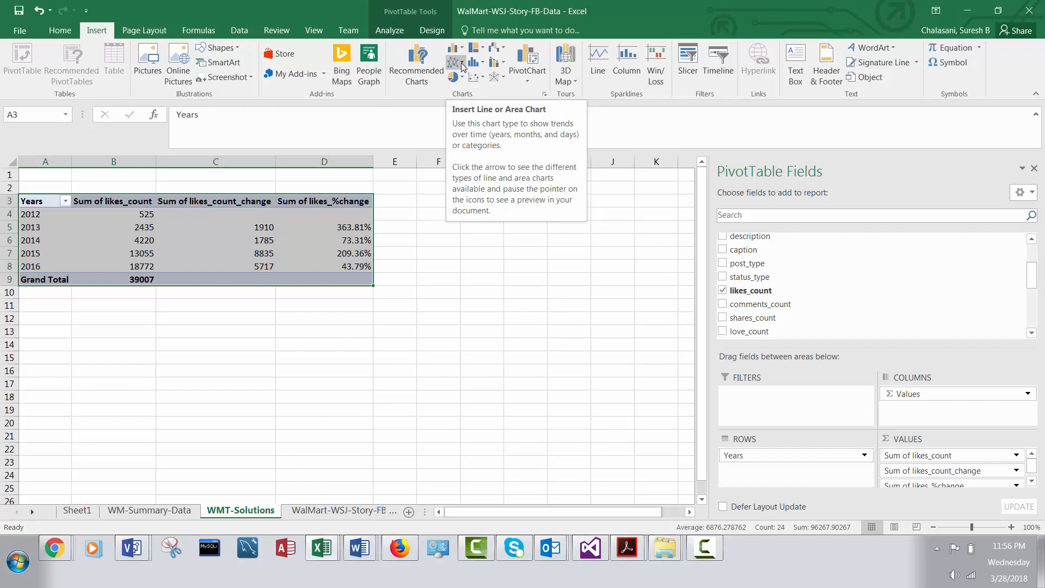
pyautogui.click(416, 59)
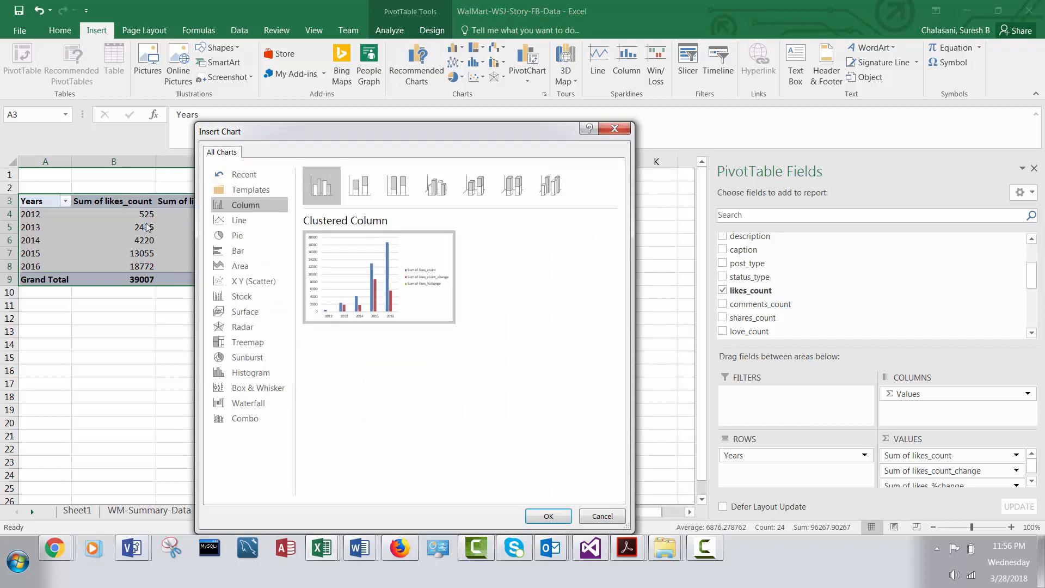
pyautogui.click(233, 221)
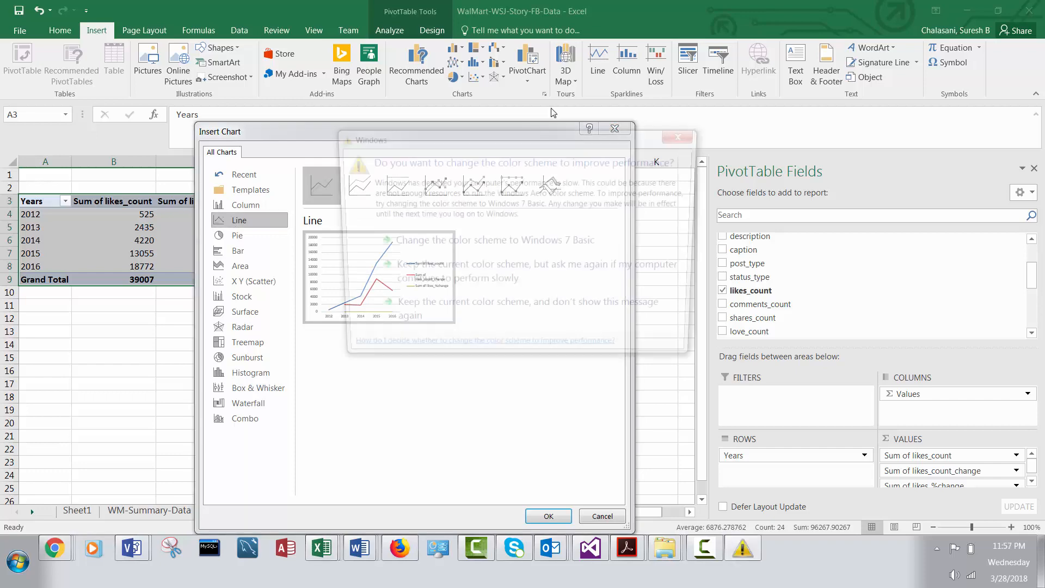
pyautogui.click(696, 136)
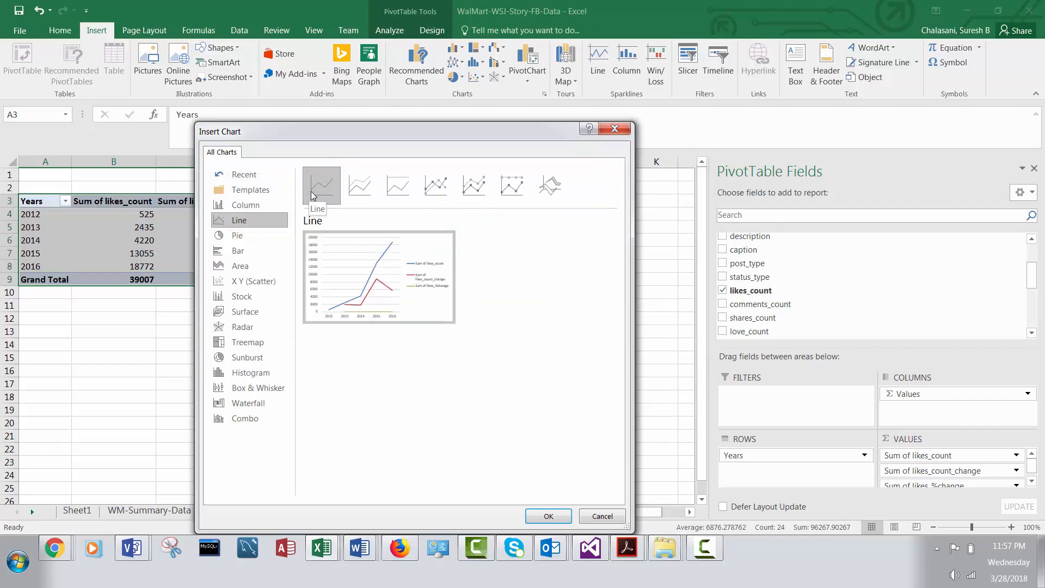
pyautogui.click(550, 516)
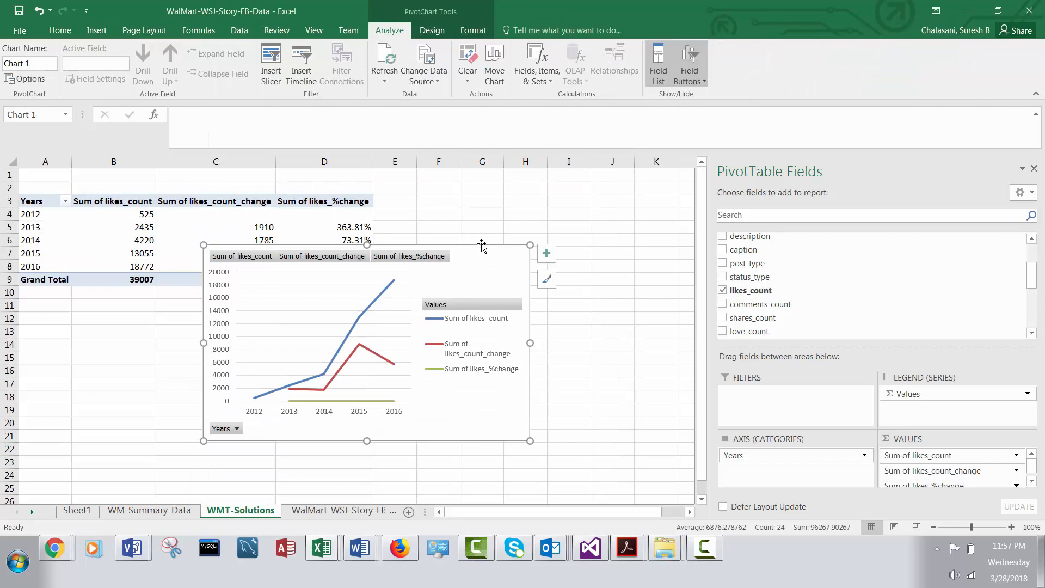
# Move the line chart just below the PivotTable, starting at row 10, and enlarge it slightly to reach about row 26
pyautogui.moveTo(476, 257); pyautogui.dragTo(480, 287)
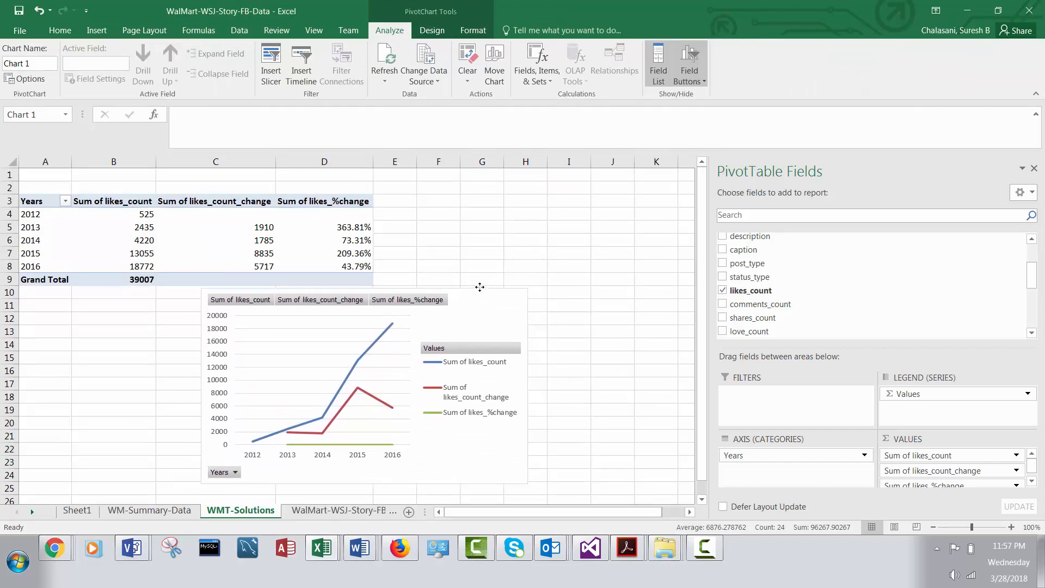
pyautogui.moveTo(701, 350); pyautogui.dragTo(695, 353)
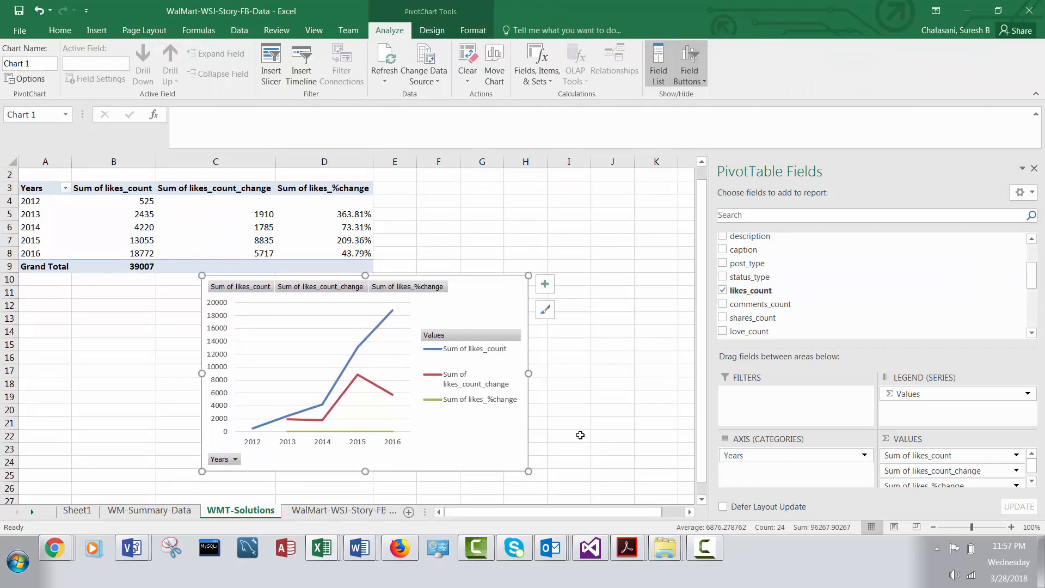
pyautogui.moveTo(526, 469); pyautogui.dragTo(538, 487)
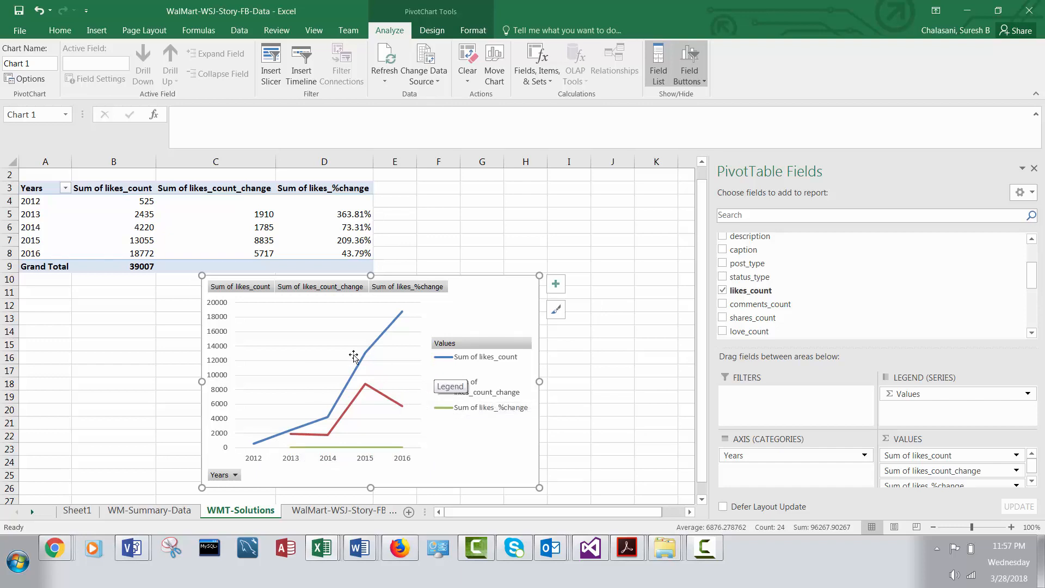
# Dismiss the Windows color scheme prompt covering the line chart without choosing an option
pyautogui.moveTo(373, 345)
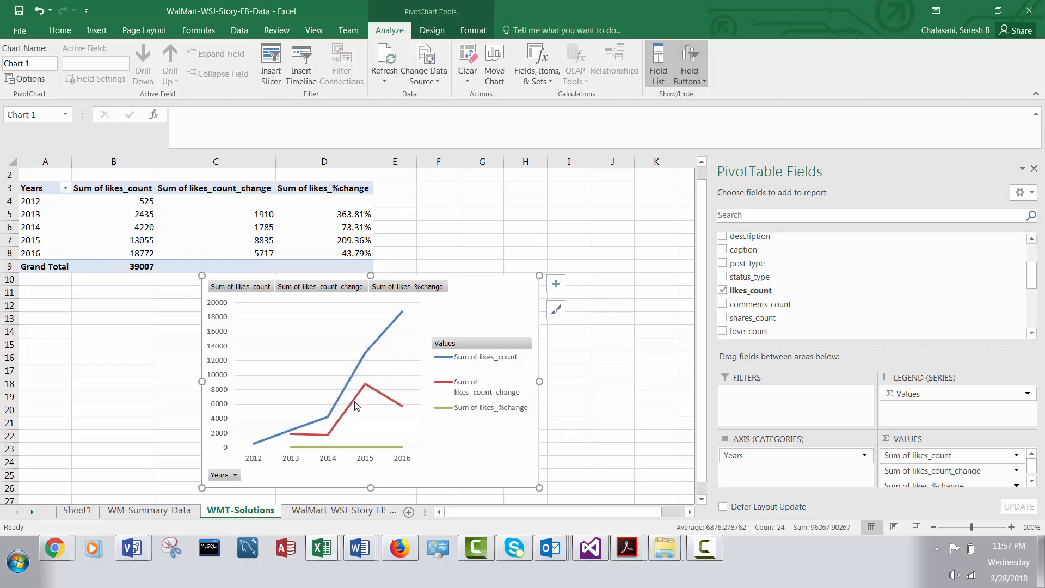
pyautogui.moveTo(353, 403)
pyautogui.moveTo(359, 214)
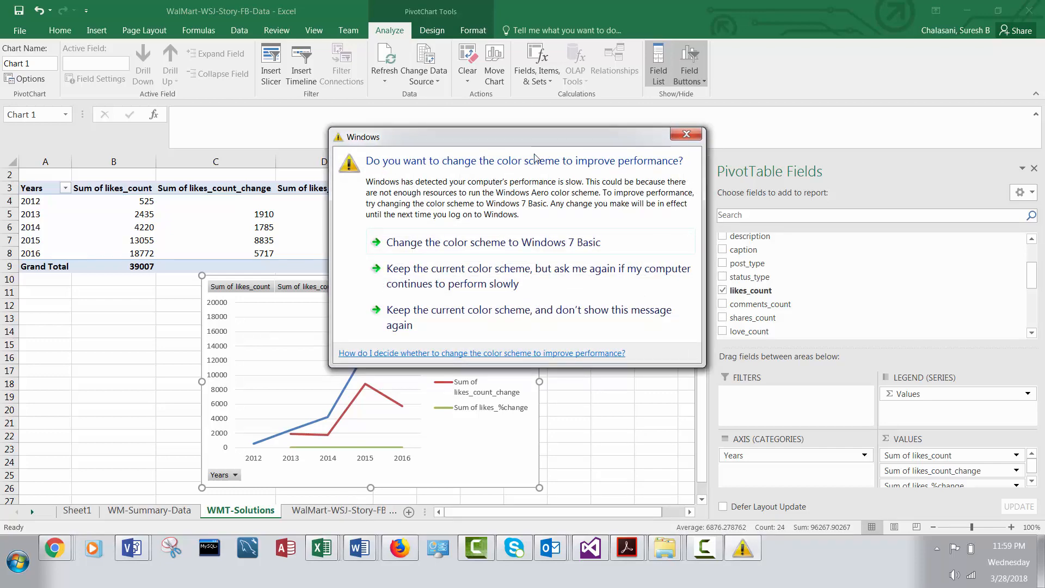
pyautogui.click(687, 134)
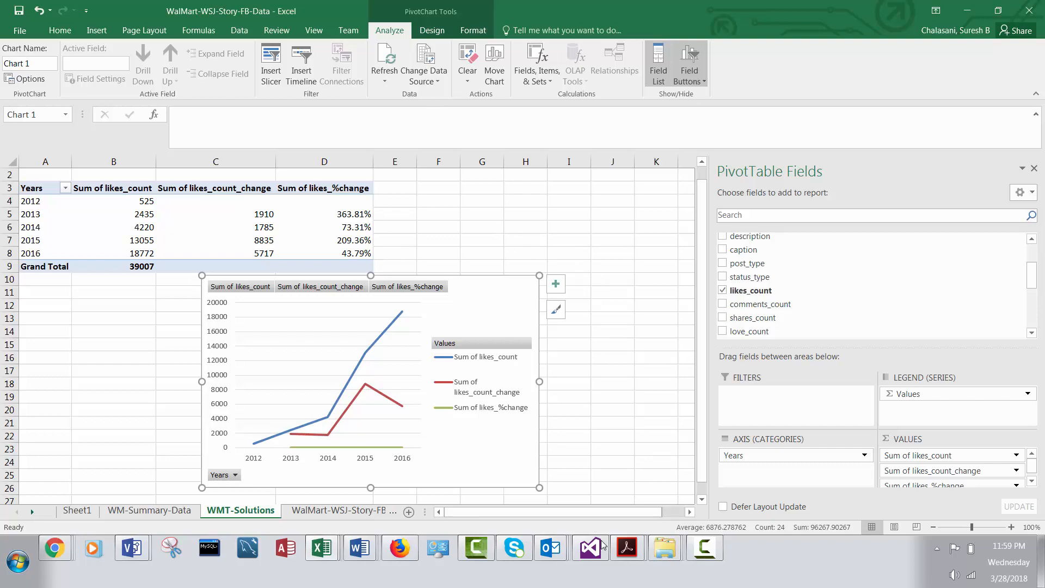
pyautogui.click(704, 554)
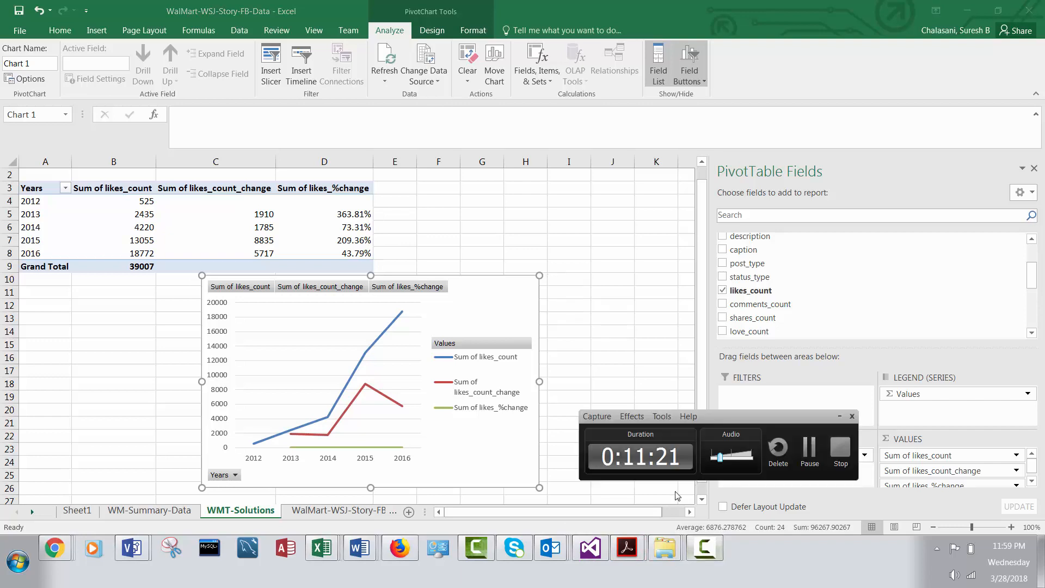